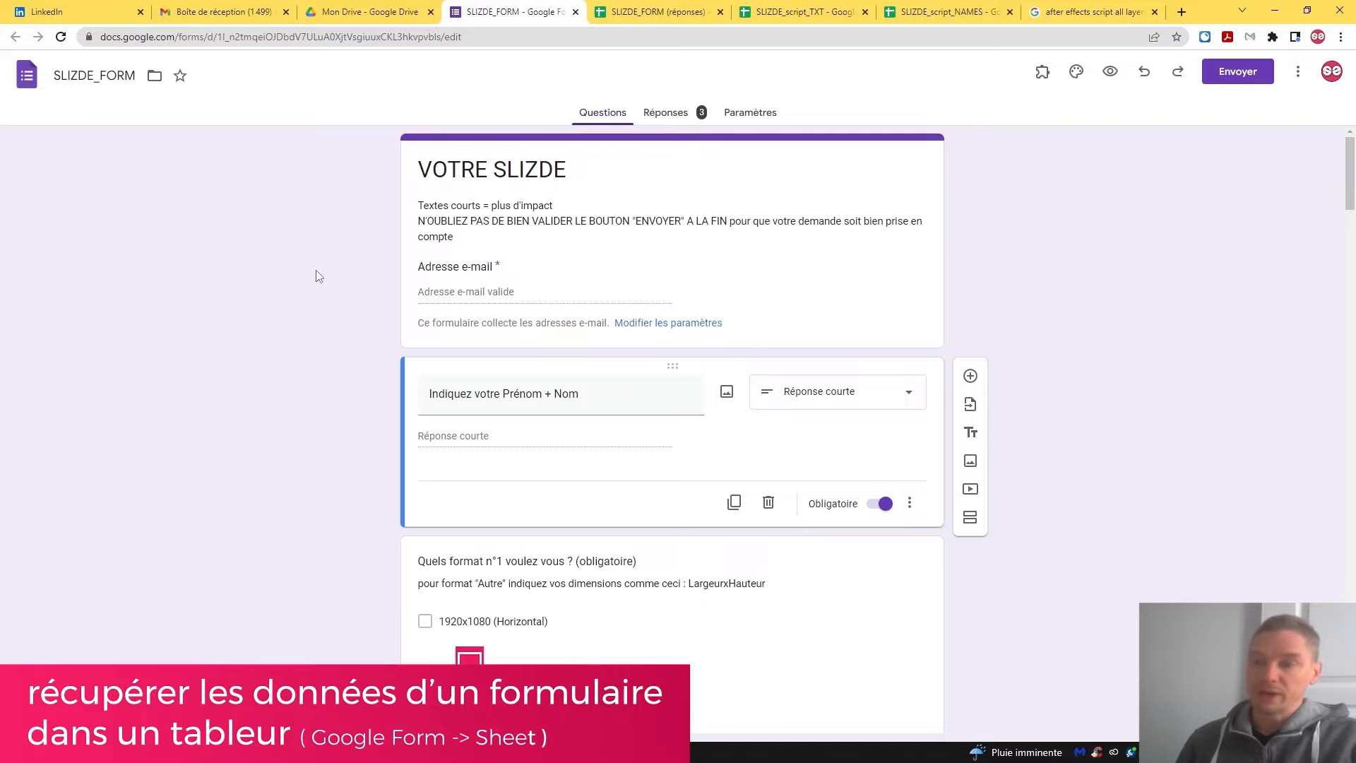
Step: Review the questions of SLIZDE_FORM and the response columns of its linked SLIZDE_FORM (réponses) spreadsheet
scroll(372, 242, down, 3)
scroll(629, 370, down, 3)
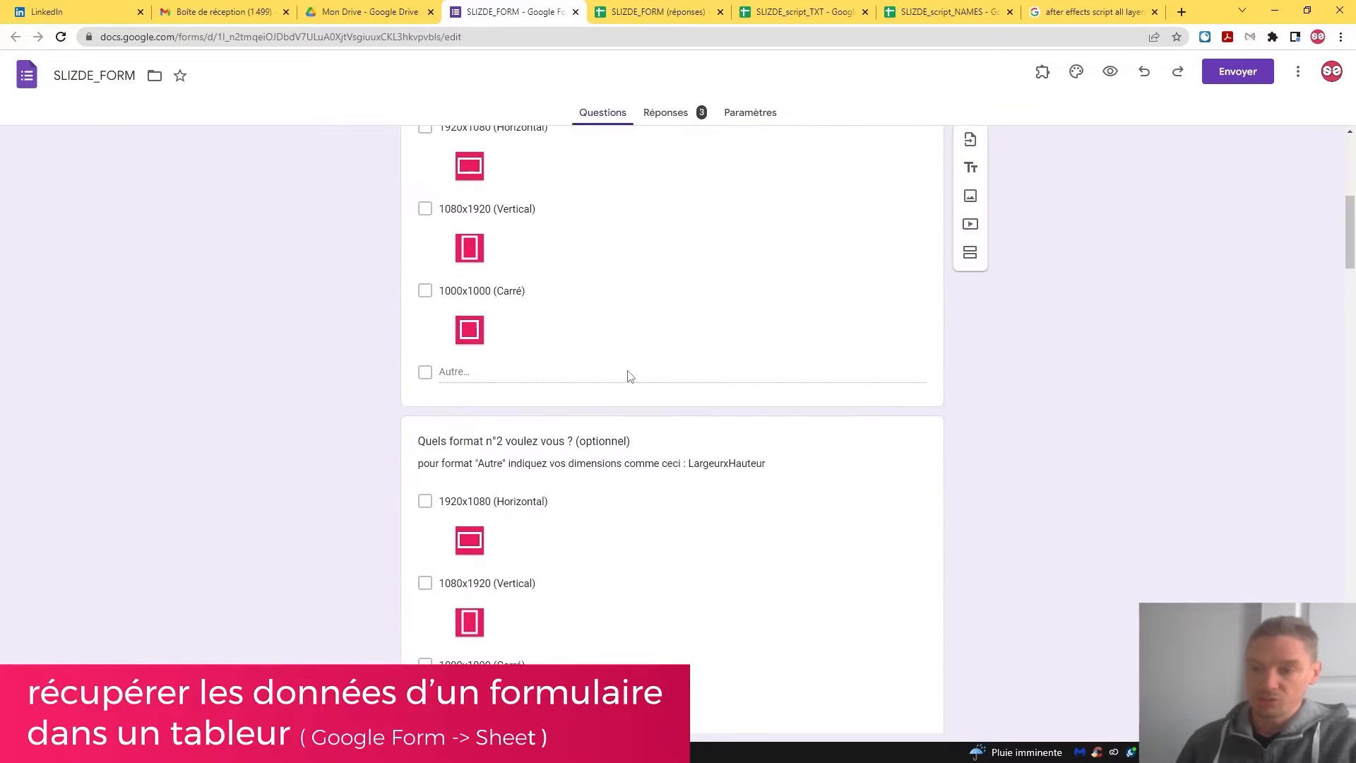
key(ctrl+Tab)
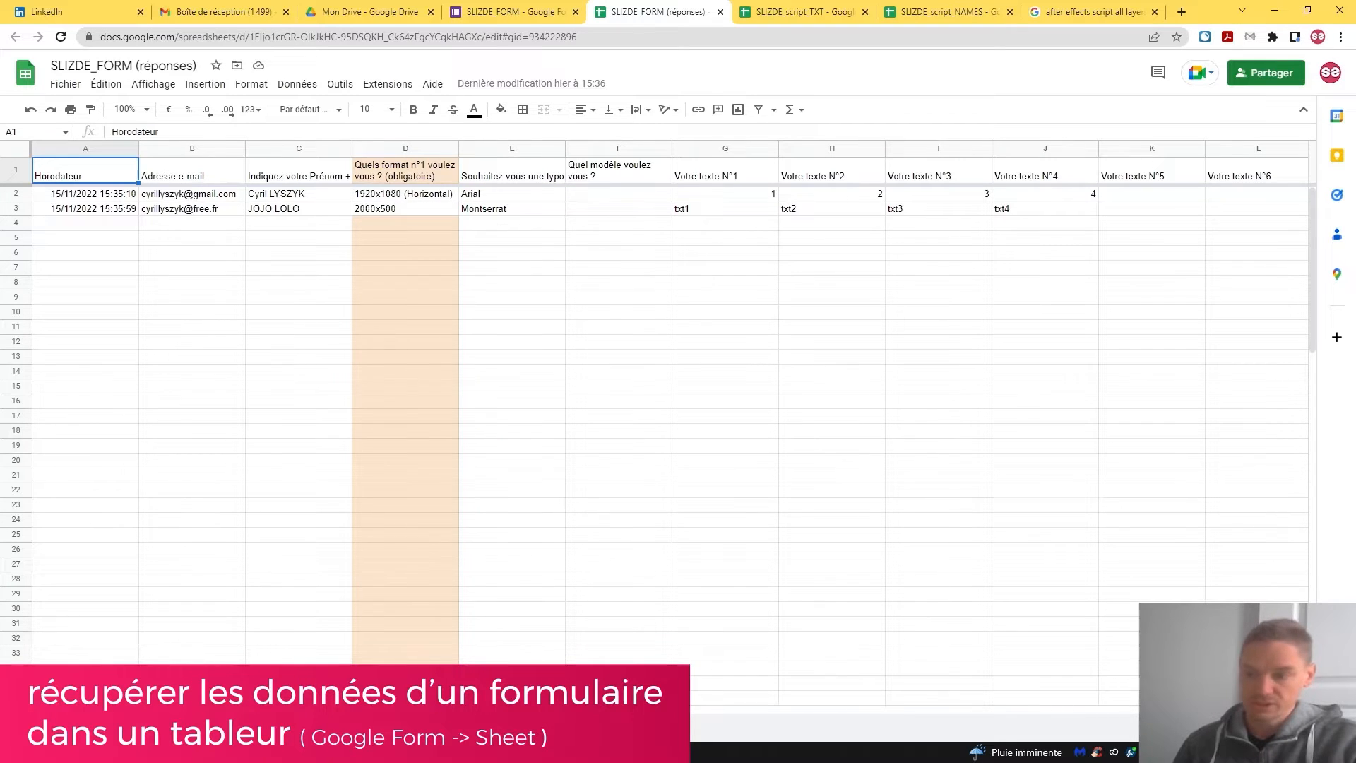
scroll(757, 664, right, 10)
scroll(757, 664, left, 9)
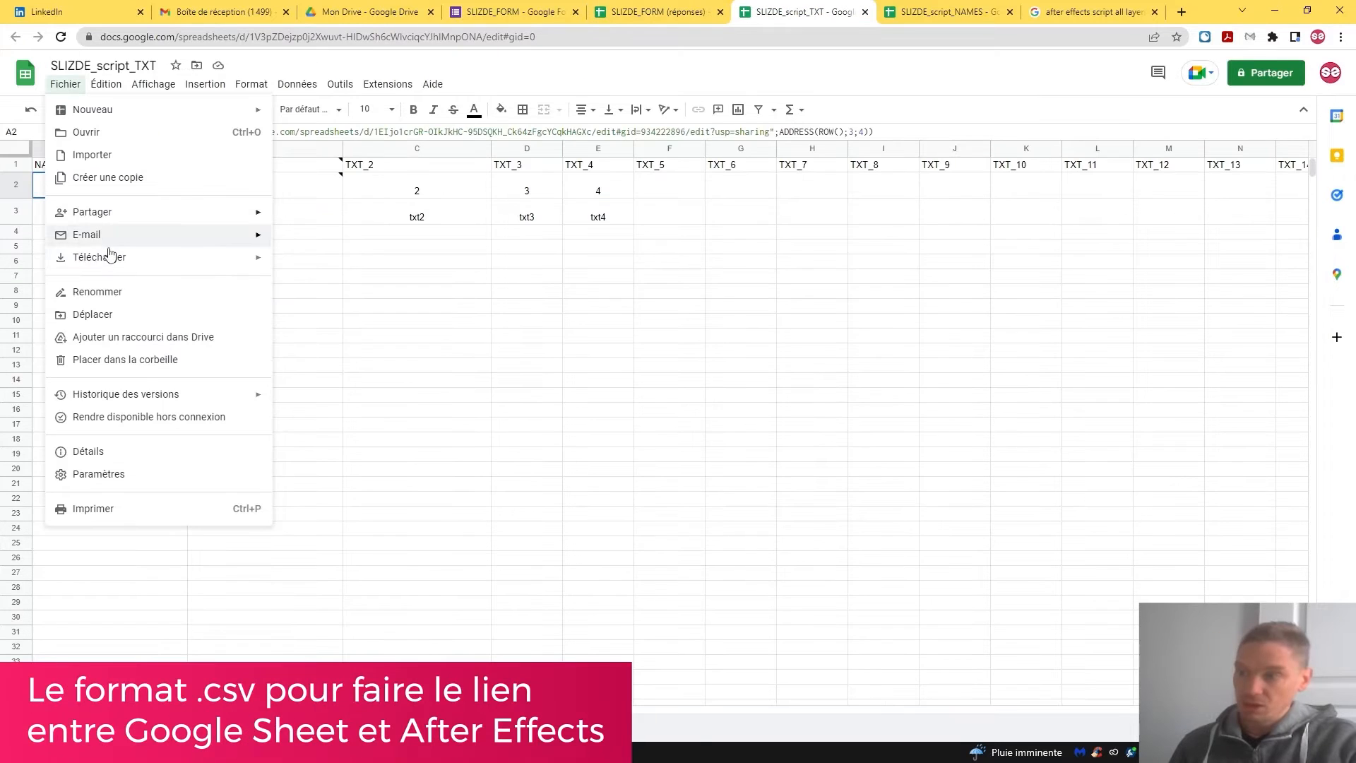
Step: Look up the CSV download format for SLIZDE_script_TXT without exporting, and view the SLIZDE_script_NAMES spreadsheet
mouse_move(117, 269)
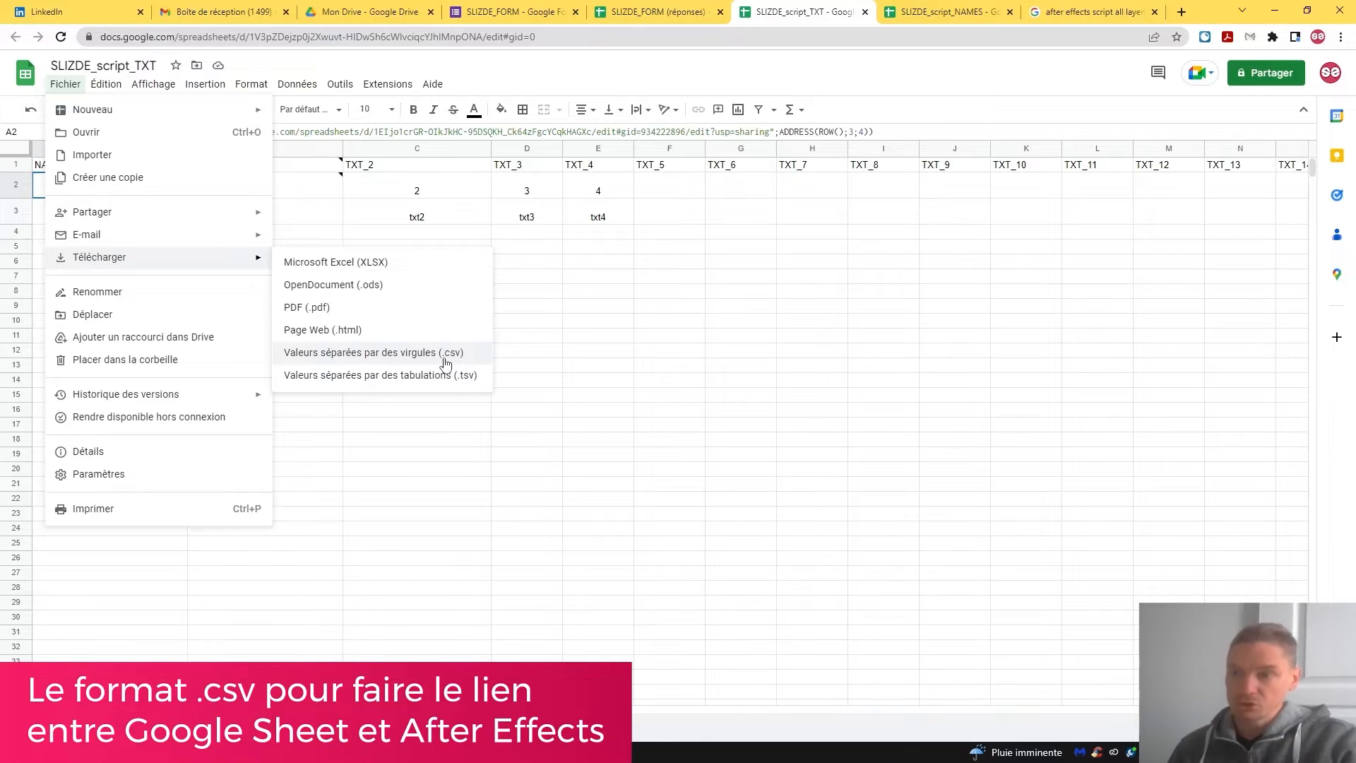
click(526, 320)
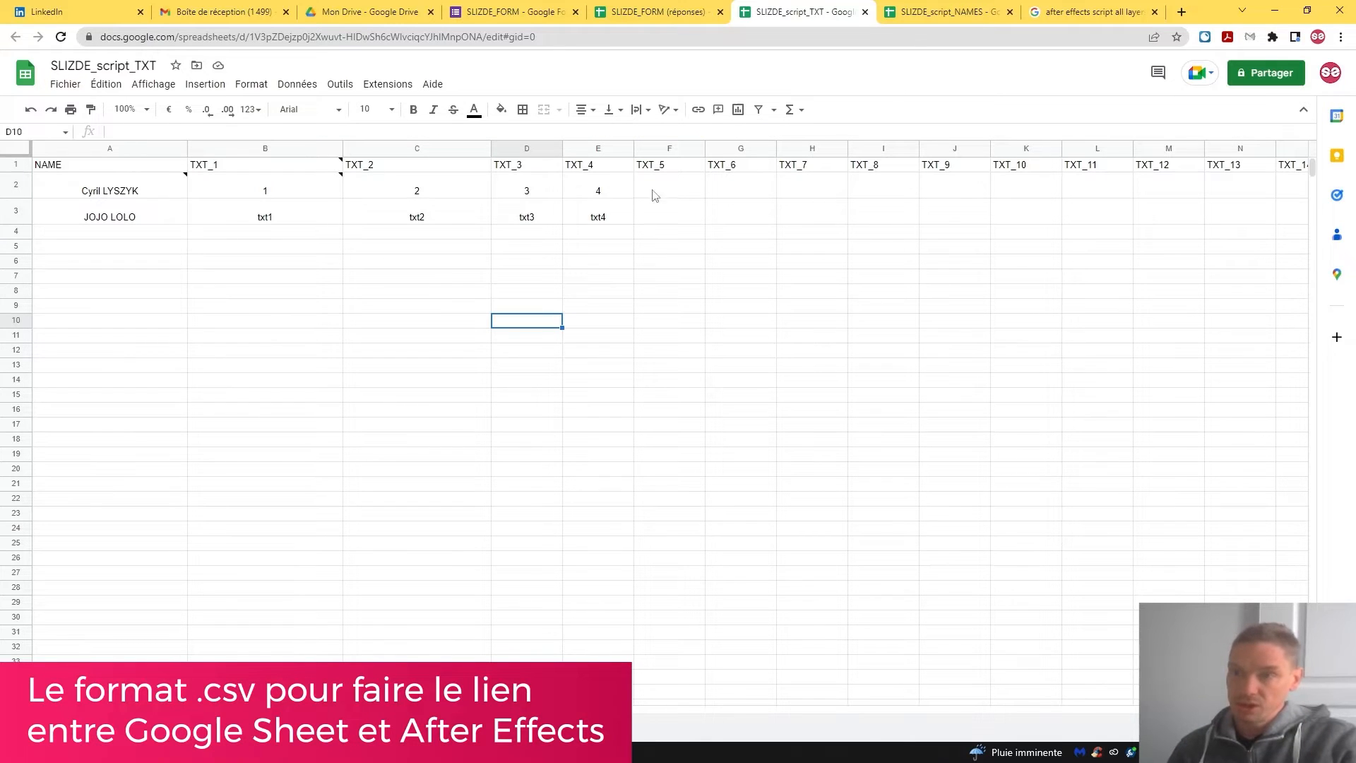
click(927, 13)
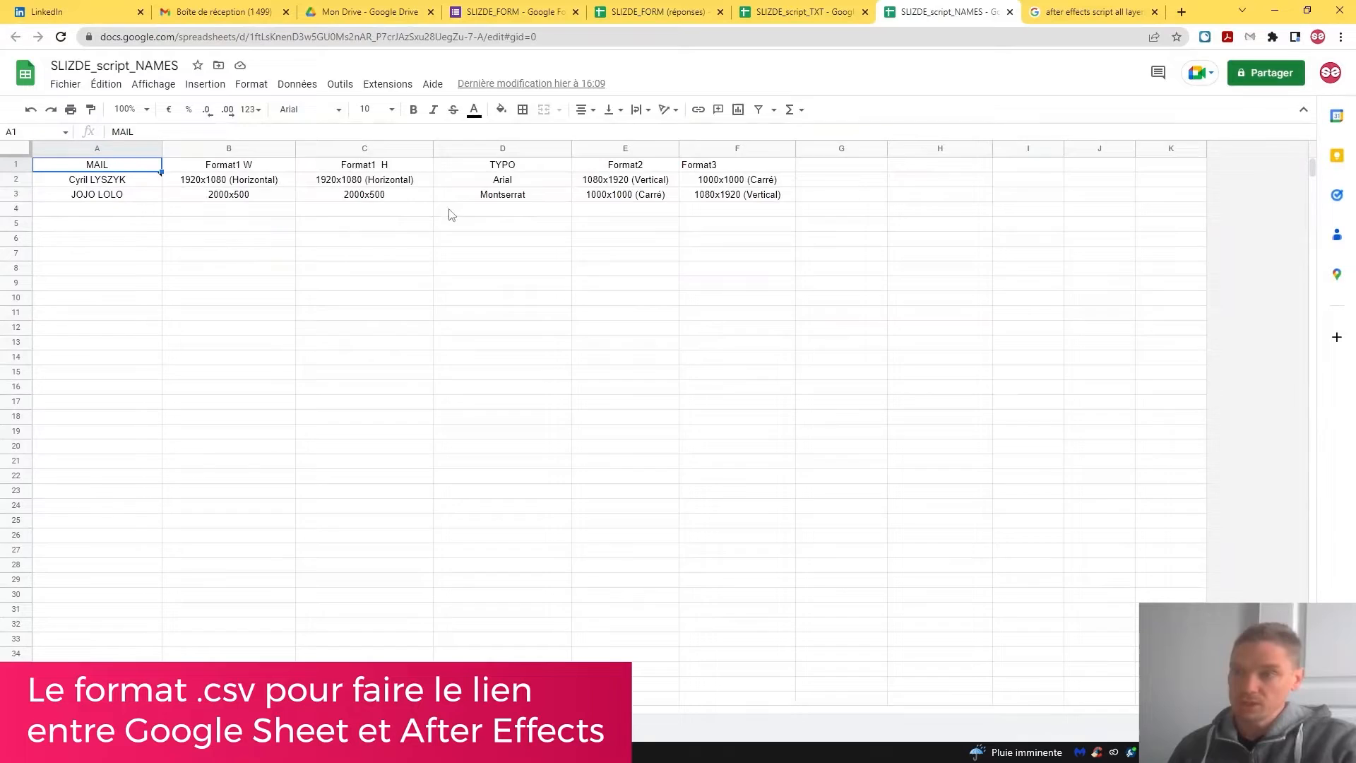
Step: Switch to After Effects to view the script palette, and look through the SLIZDE_SHEET.jsx code in Visual Studio Code
key(alt+Tab)
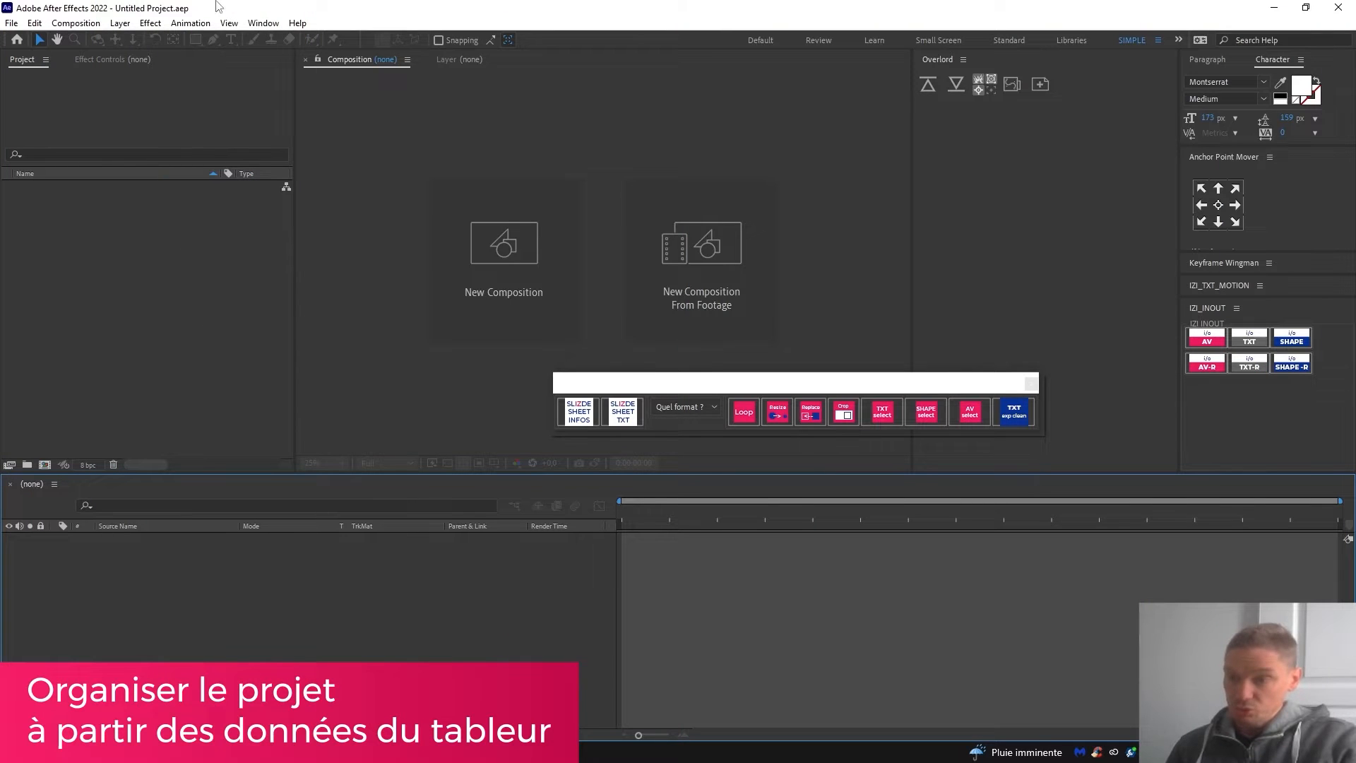
drag(710, 388, 686, 364)
click(170, 750)
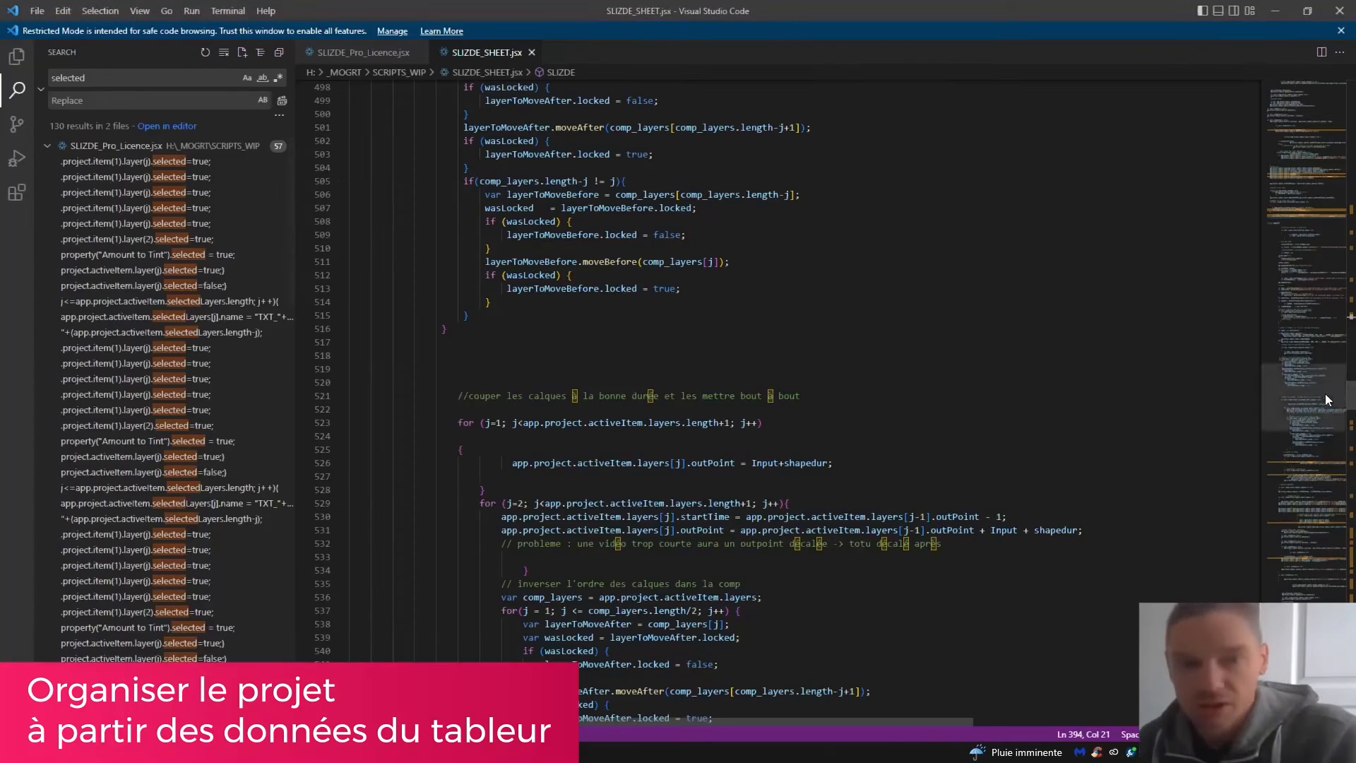
drag(1349, 400, 1303, 464)
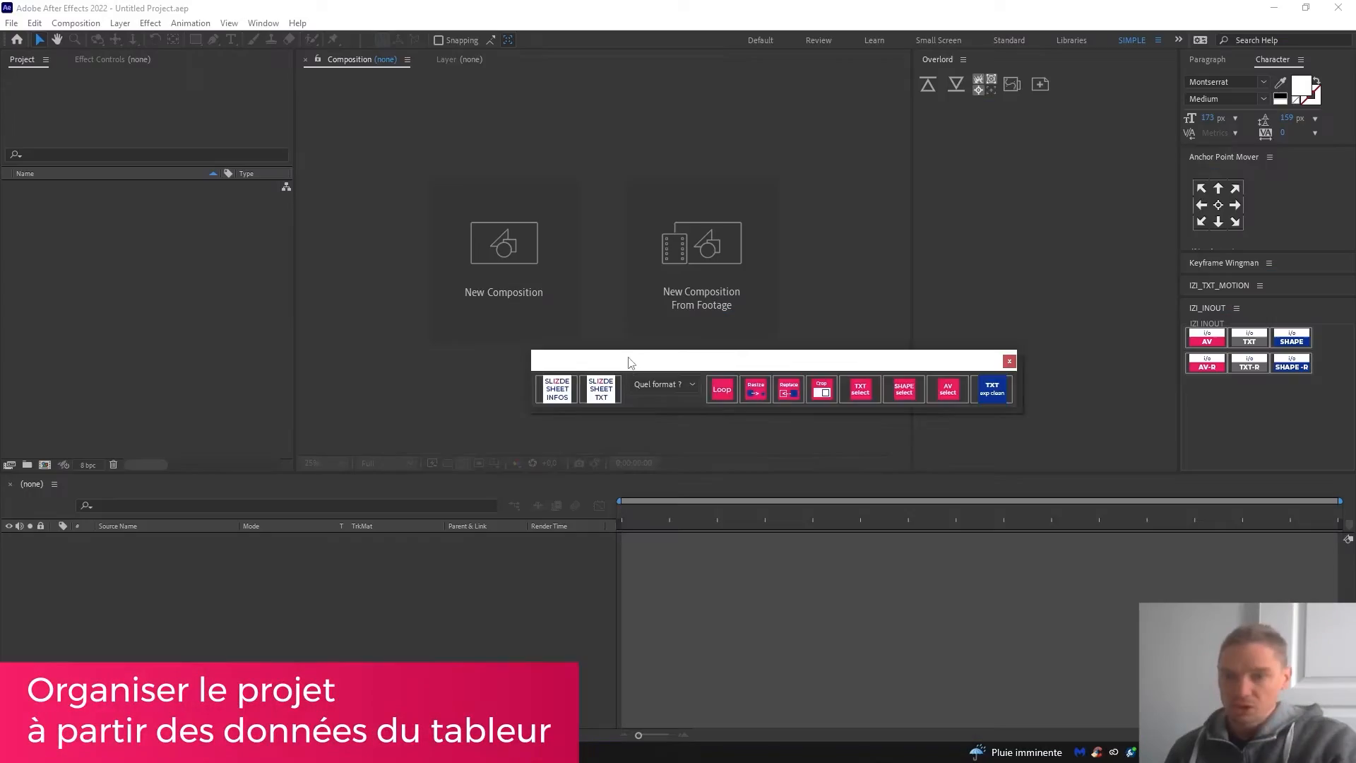
Step: Run the SLIZDE Sheet Infos script from the repositioned palette, acknowledge both client rows and accept the default answer to the comp renaming prompt
drag(630, 362, 553, 392)
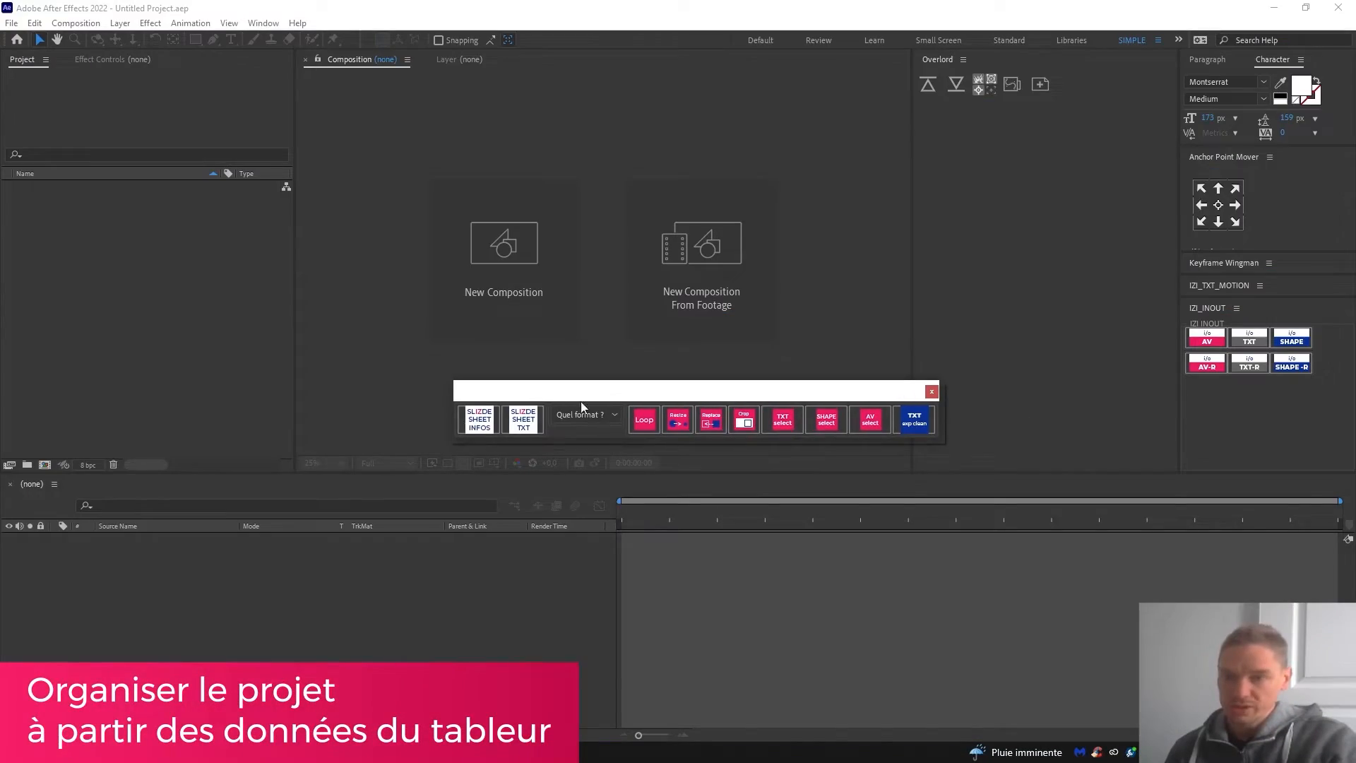
click(487, 432)
drag(643, 353, 565, 356)
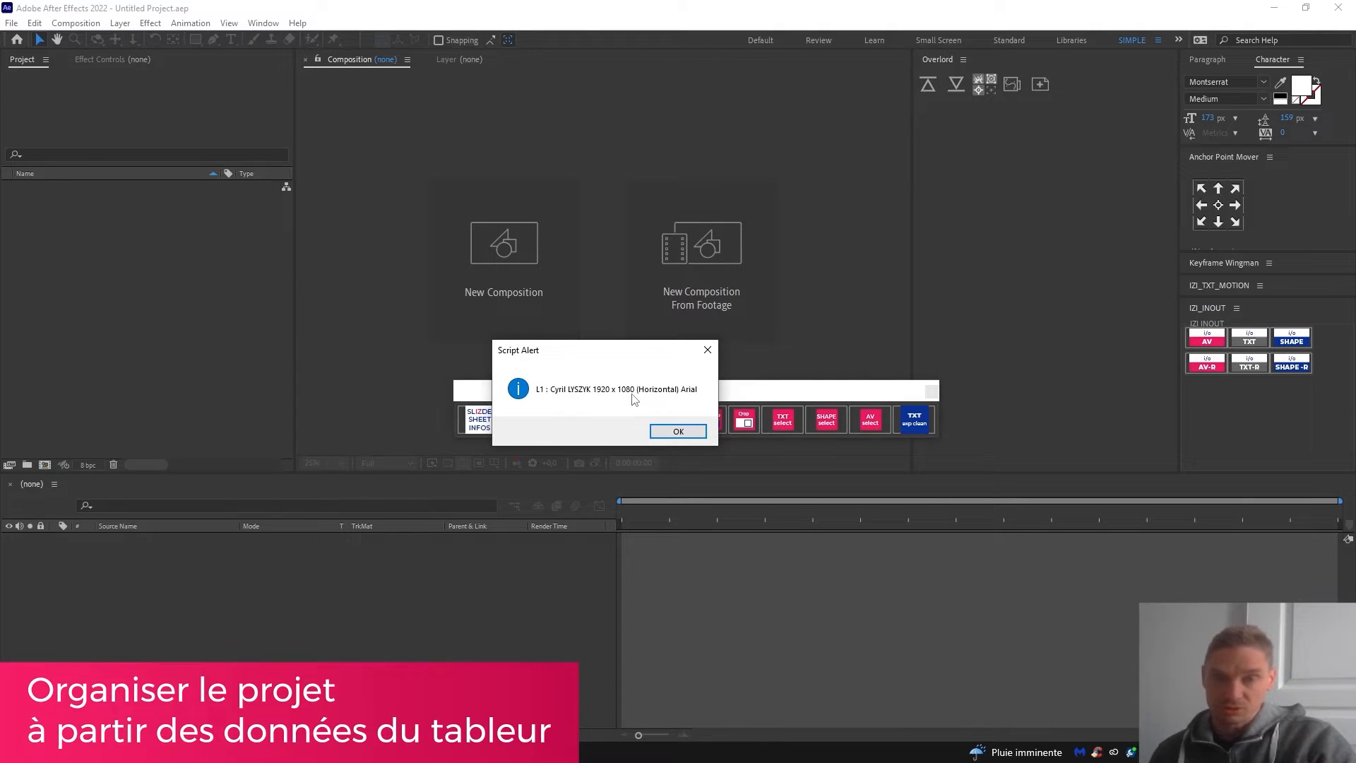
click(677, 431)
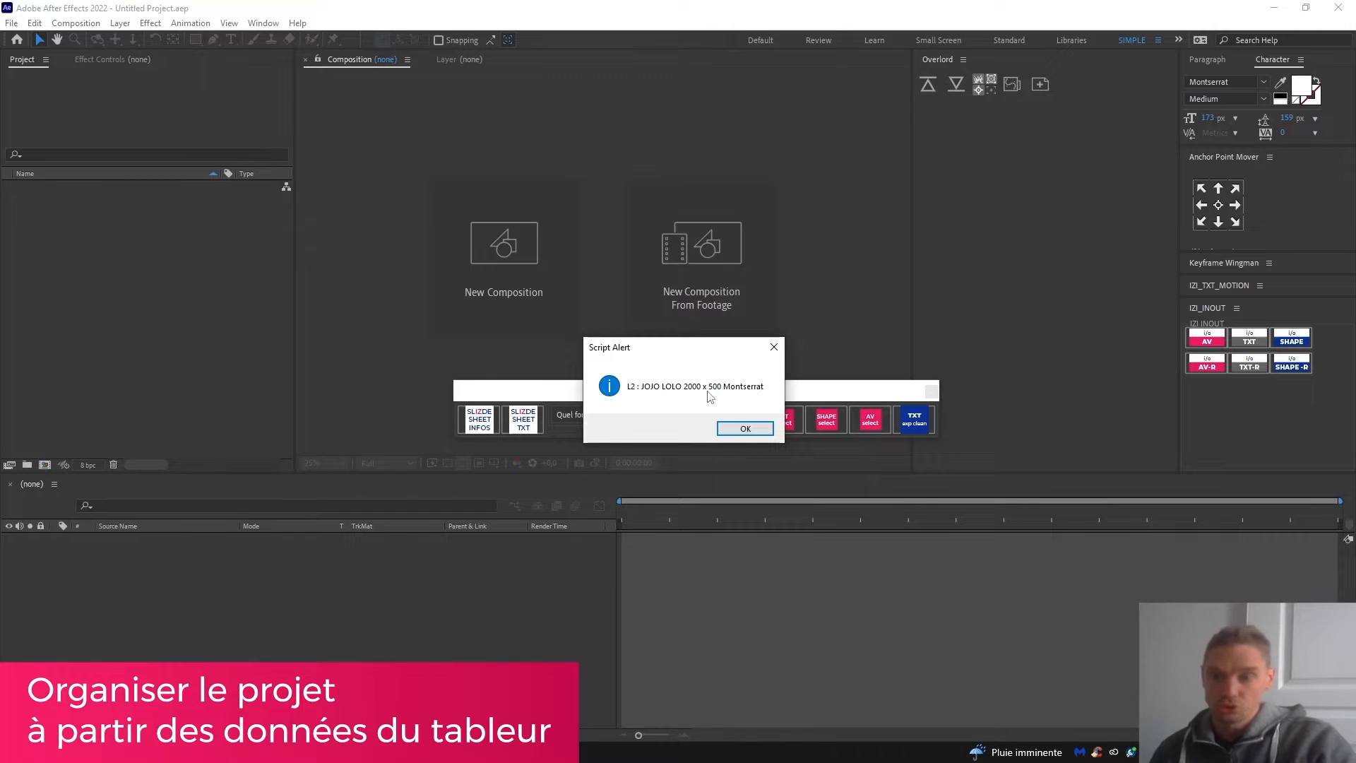
key(Return)
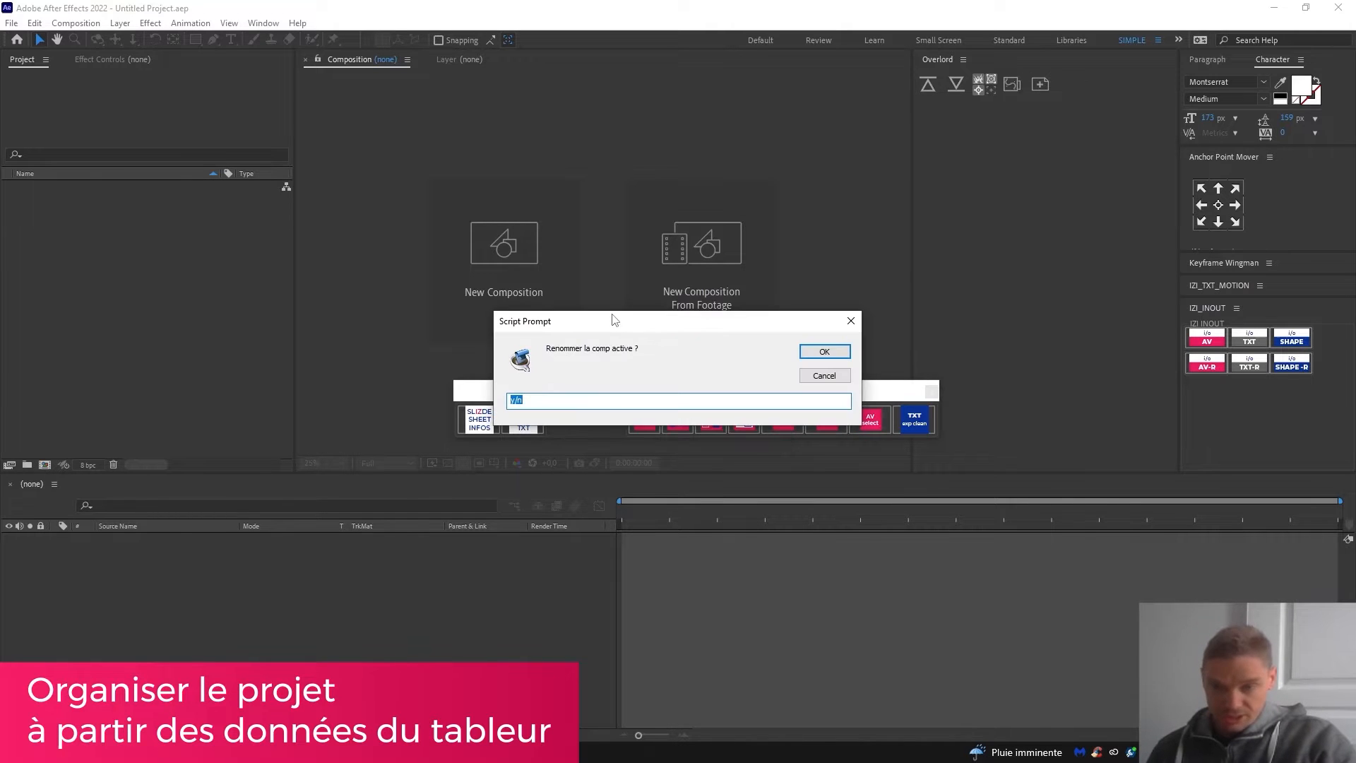
key(alt+Tab)
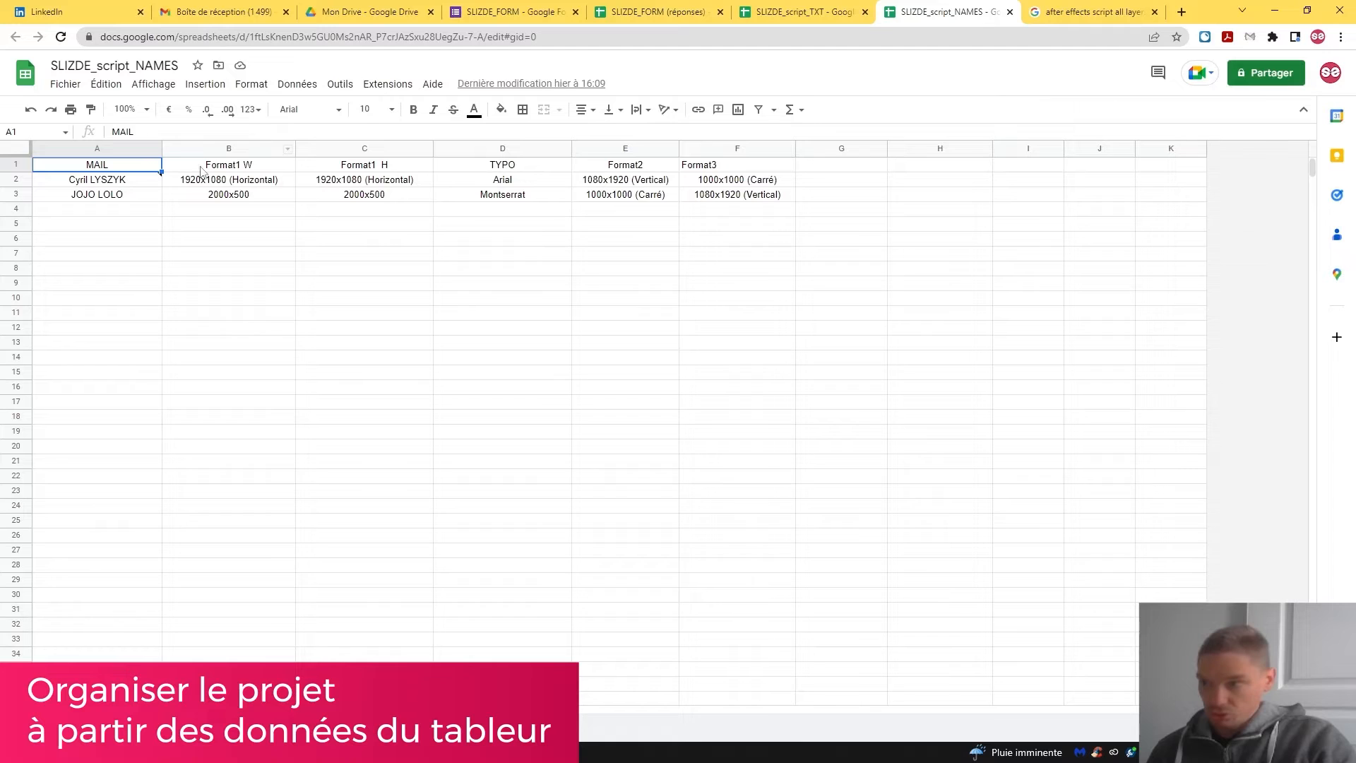
key(alt+Tab)
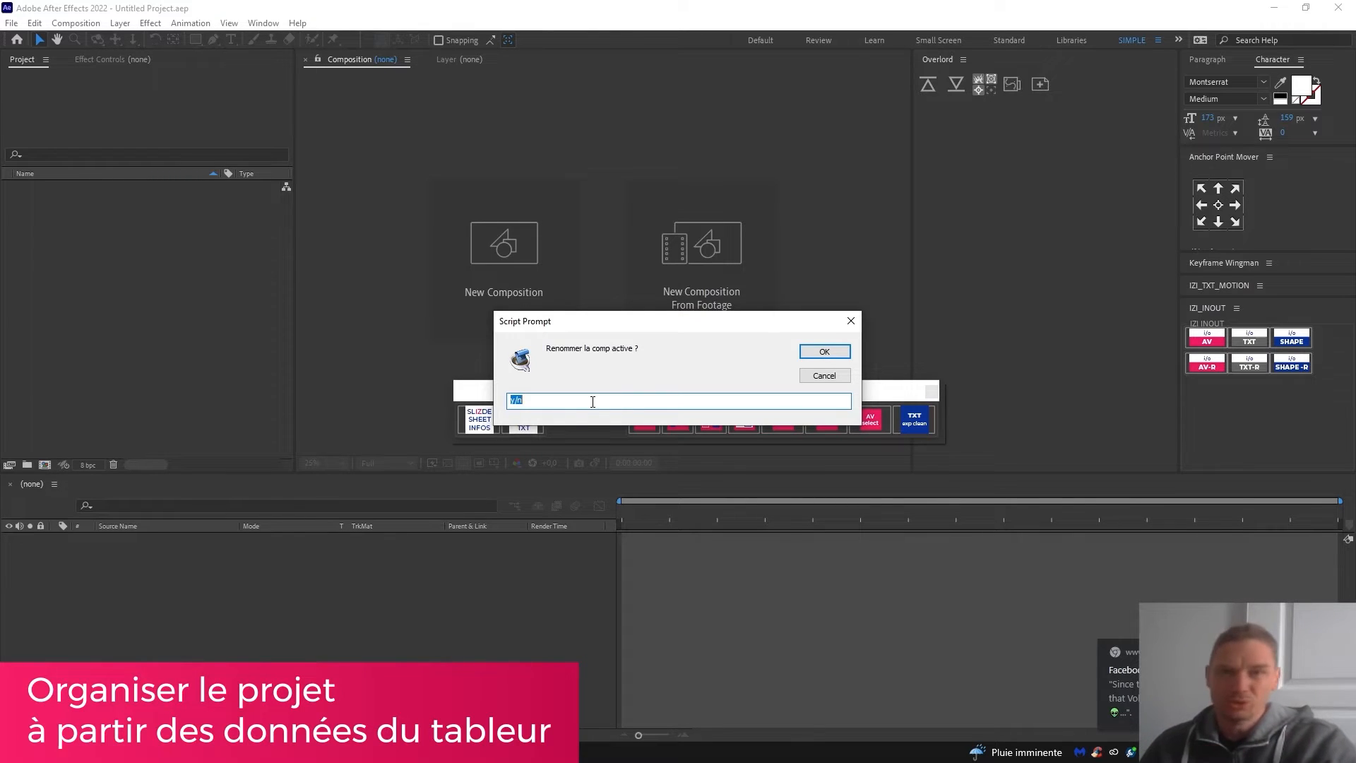
key(Return)
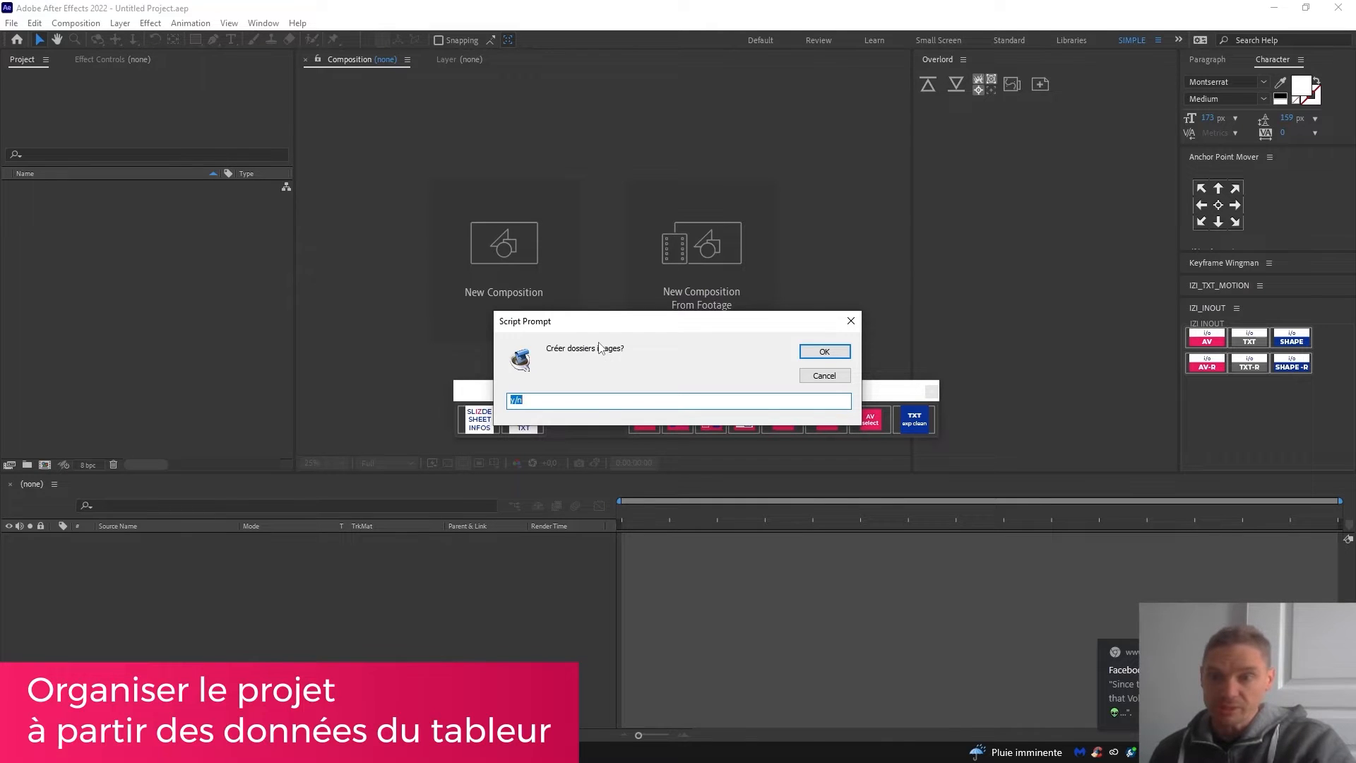
Step: Answer y to the script's question about creating image folders
click(582, 399)
key(BackSpace)
key(BackSpace)
key(BackSpace)
text(y)
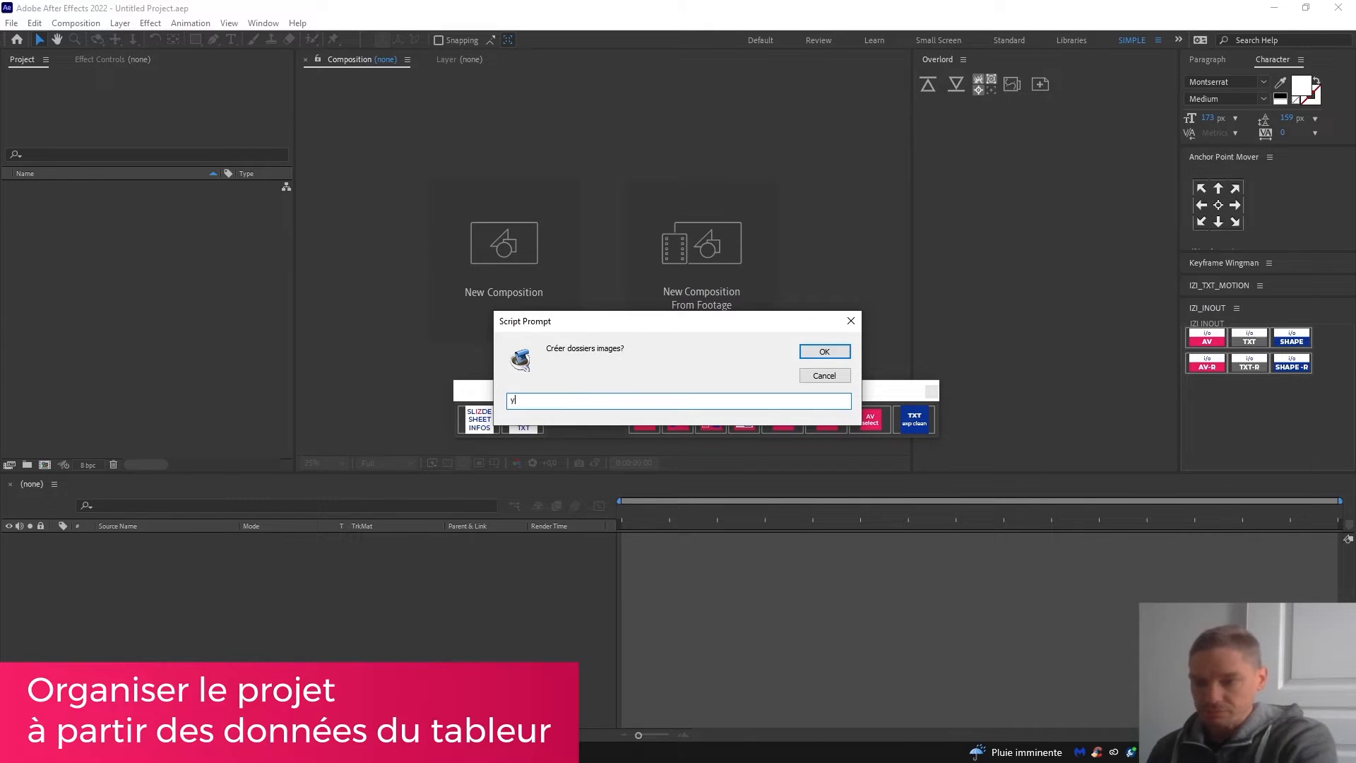
key(Return)
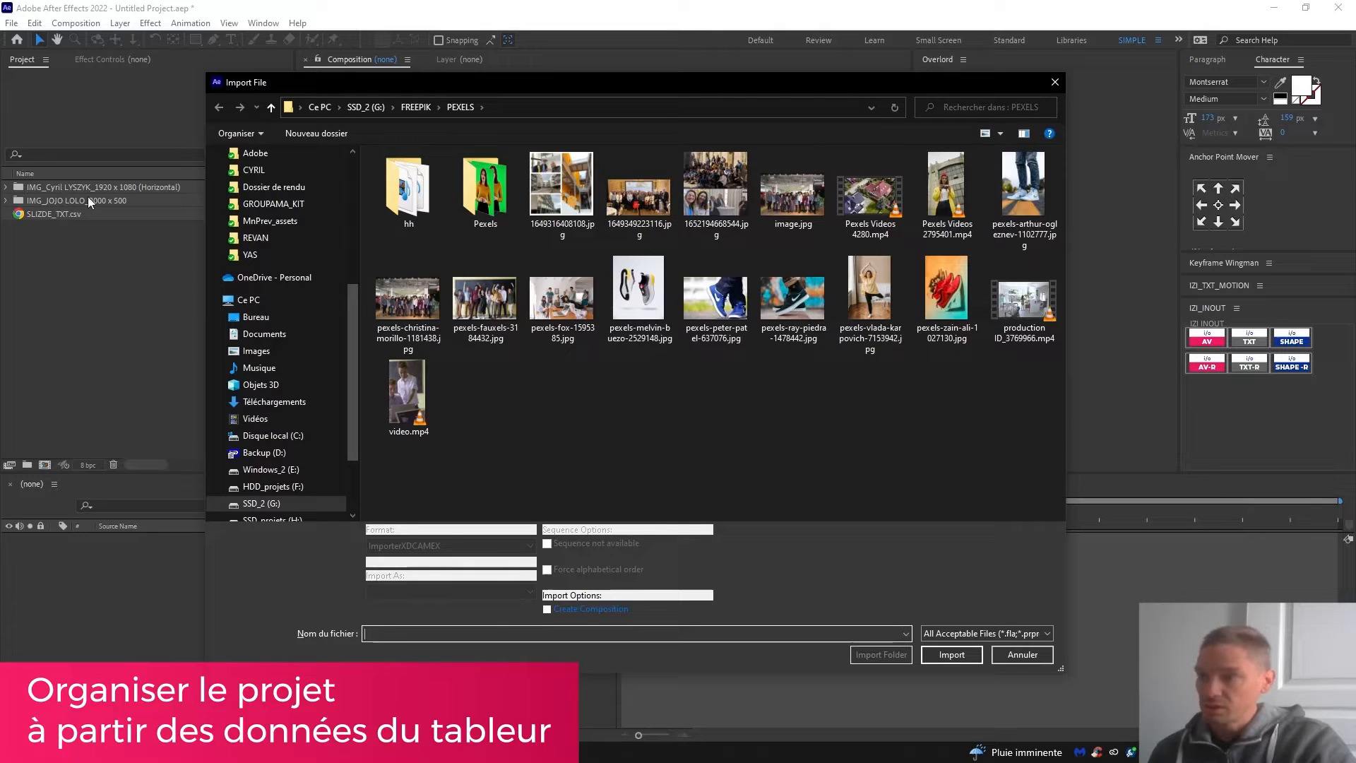
Step: Import Pexels Videos 4280.mp4 and 2795401.mp4 plus the melvin-buezo, vlada-karpovich and peter-patel images into the 1920 x 1080 client folder
click(888, 220)
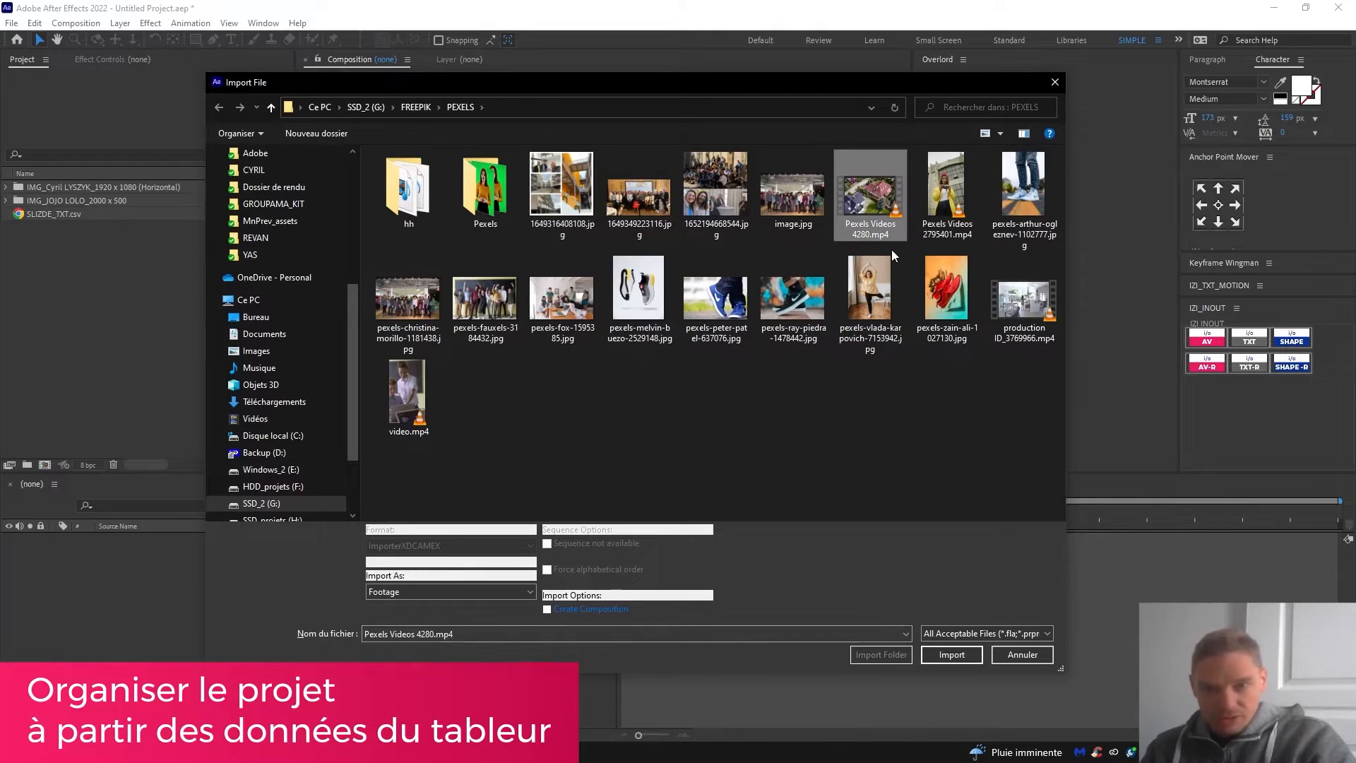
ctrl+click(931, 195)
ctrl+click(664, 308)
ctrl+click(876, 297)
ctrl+click(734, 310)
key(Return)
drag(70, 203, 71, 201)
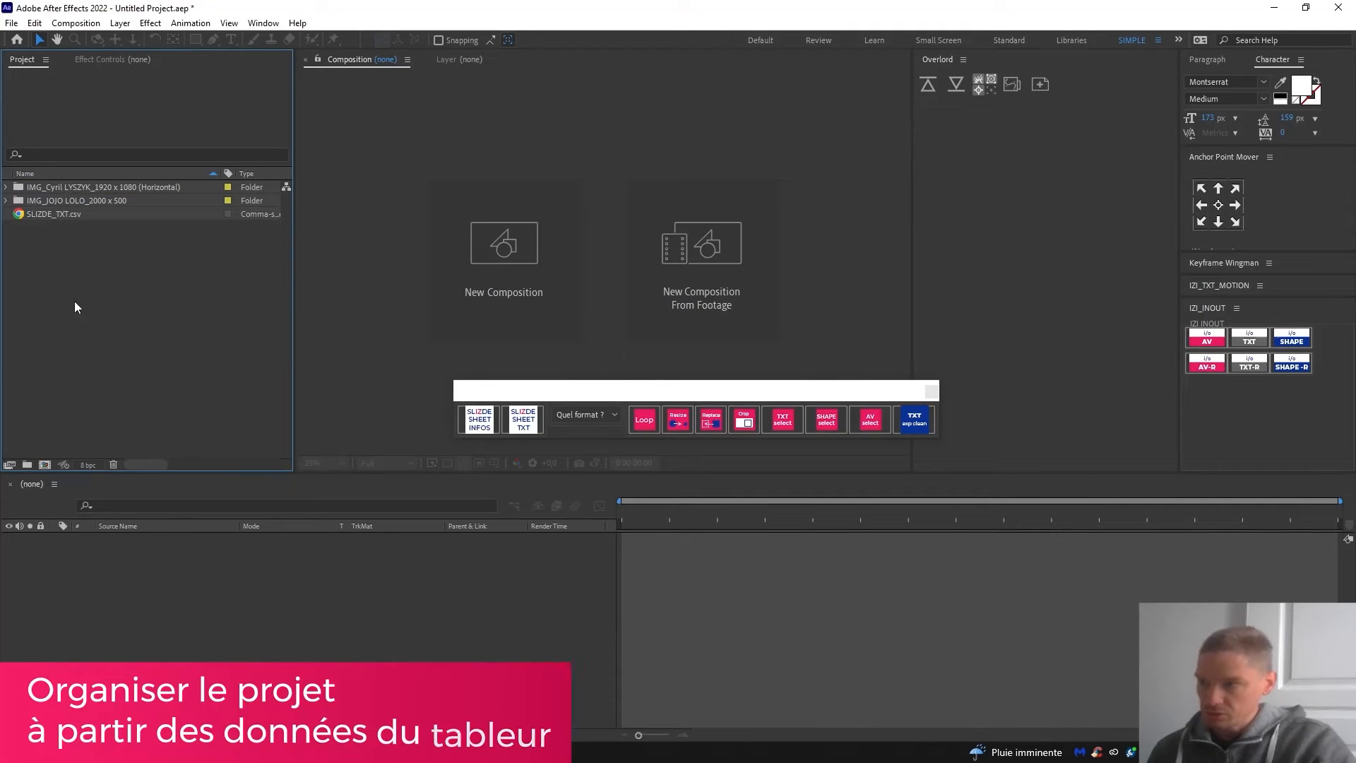
Step: Select all five media files in the 1920 x 1080 client folder and choose the 16/9 format in the script palette
click(7, 188)
click(94, 199)
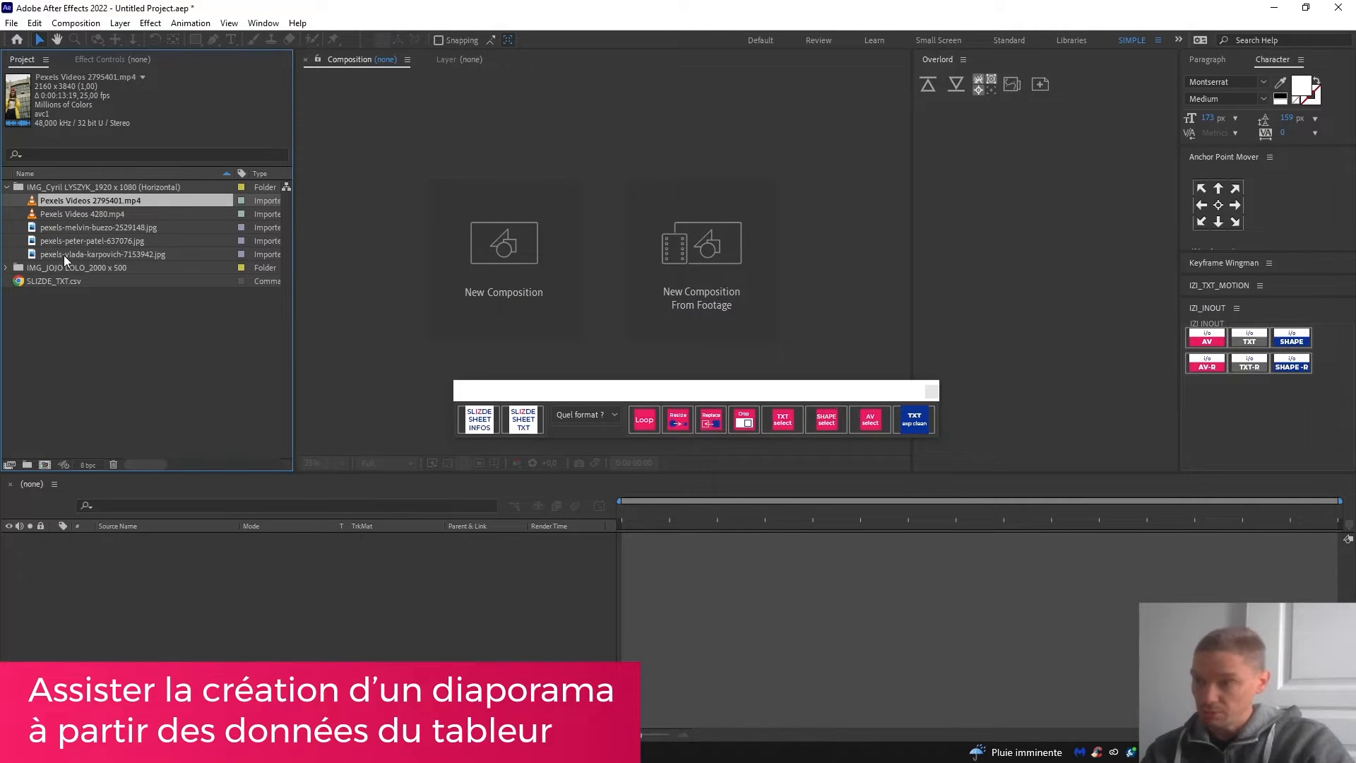
shift+click(120, 255)
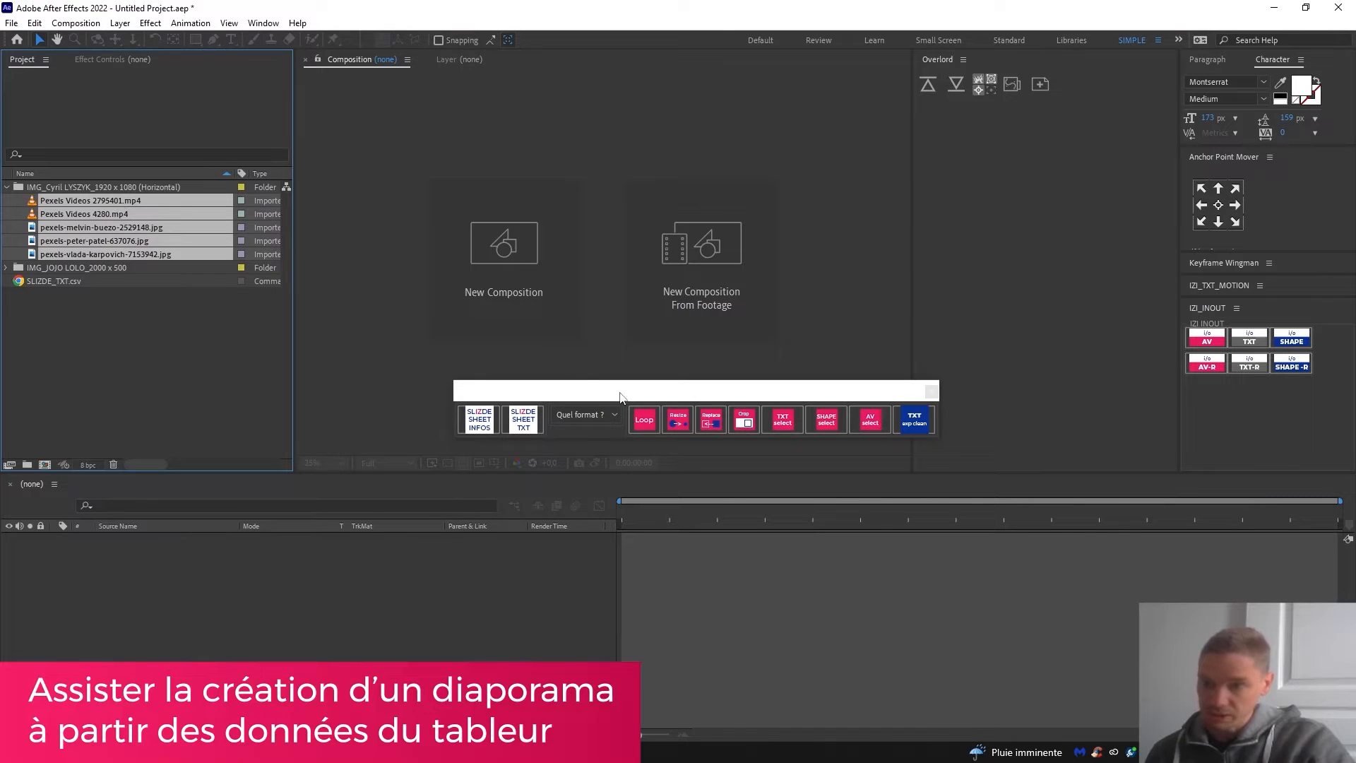
click(579, 416)
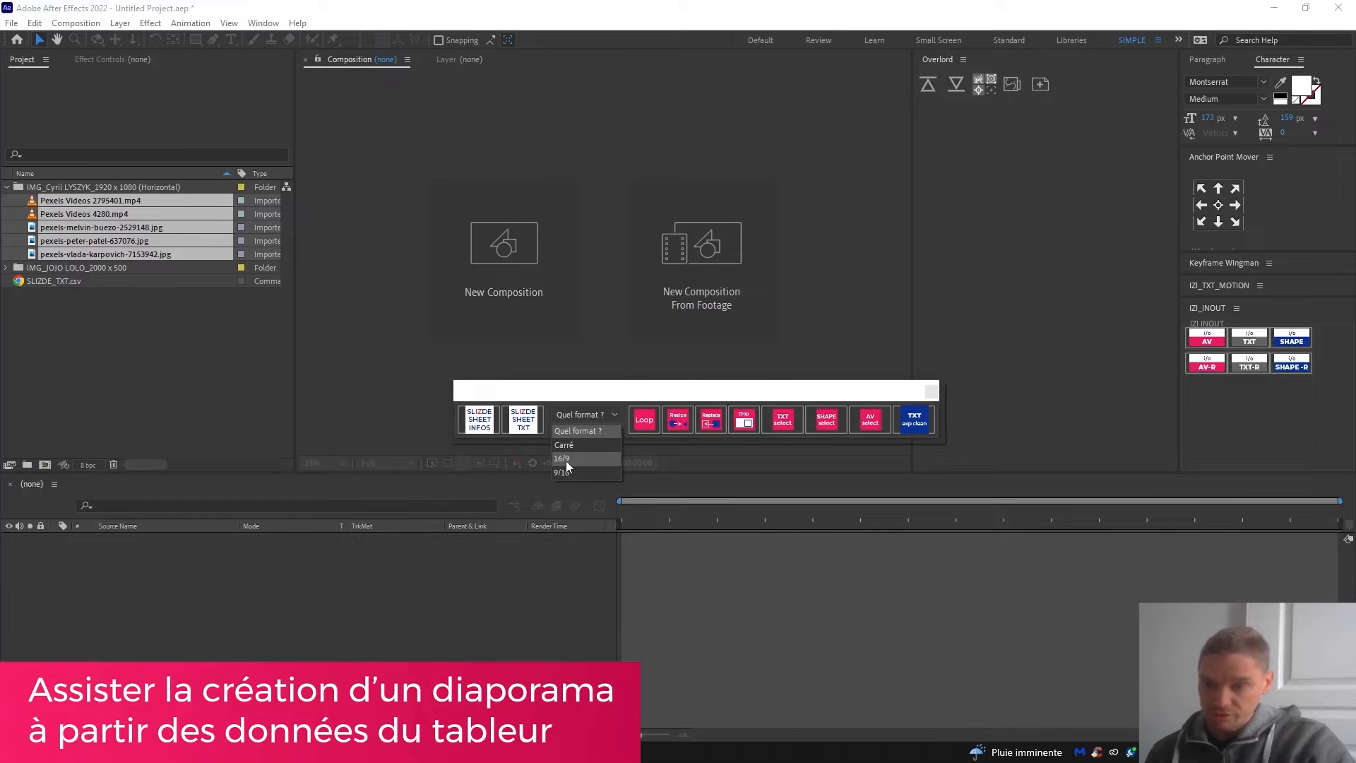
click(565, 459)
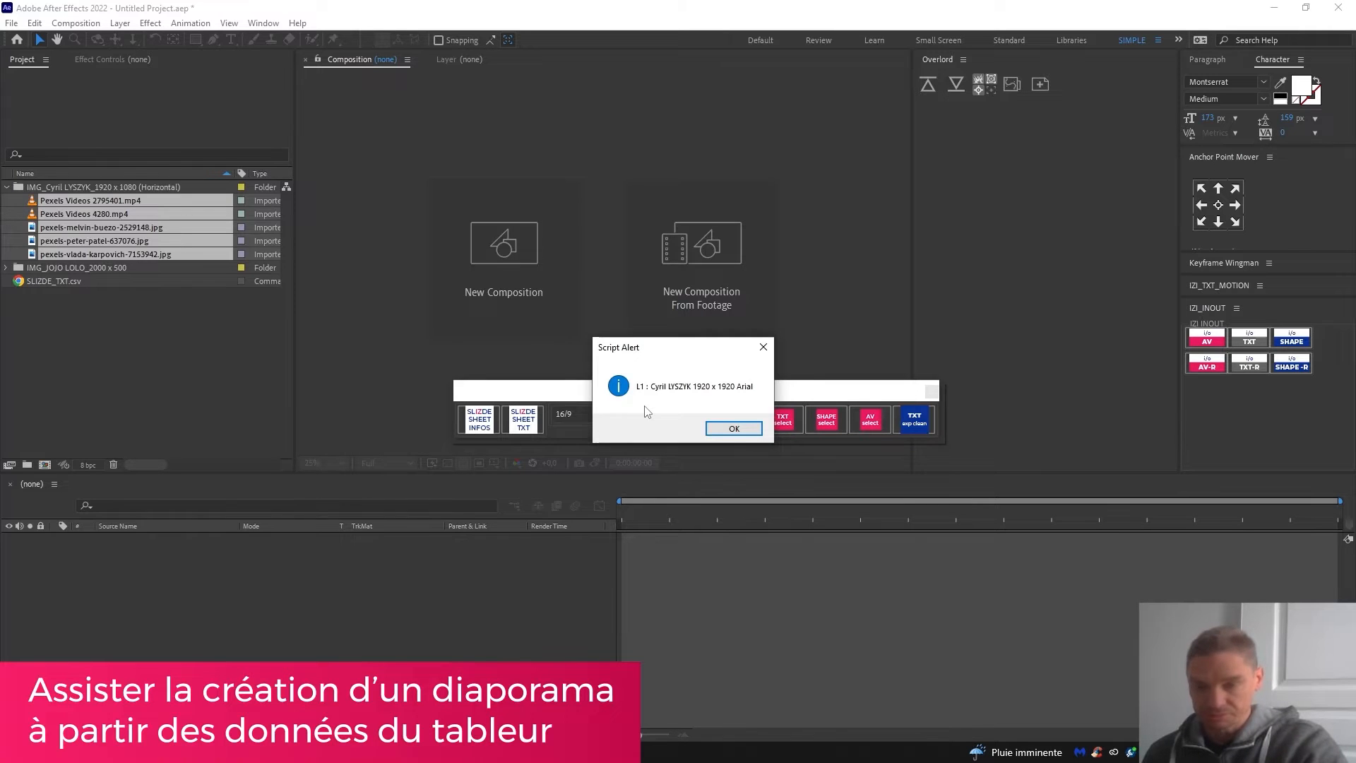
Step: Acknowledge the client row alerts and name the composition from line 1
key(Return)
key(Return)
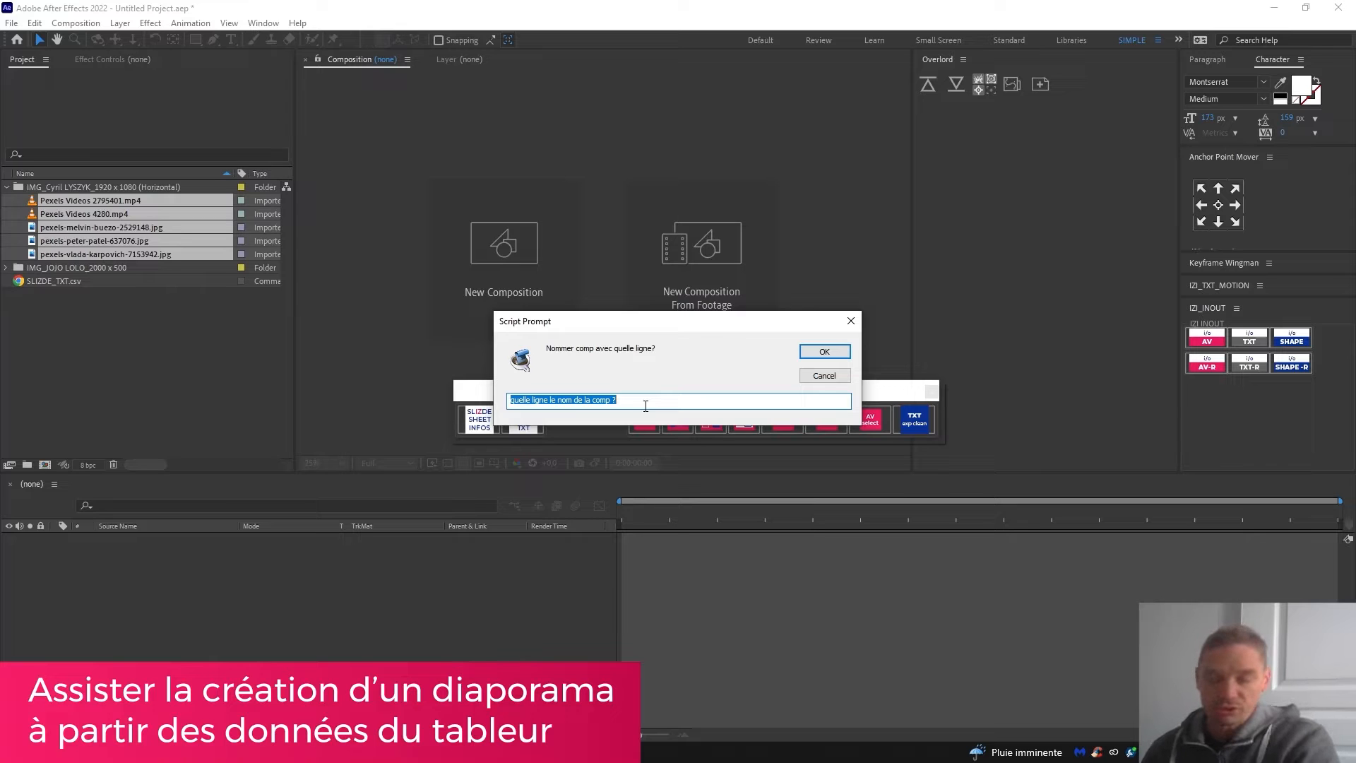
text(1)
key(Return)
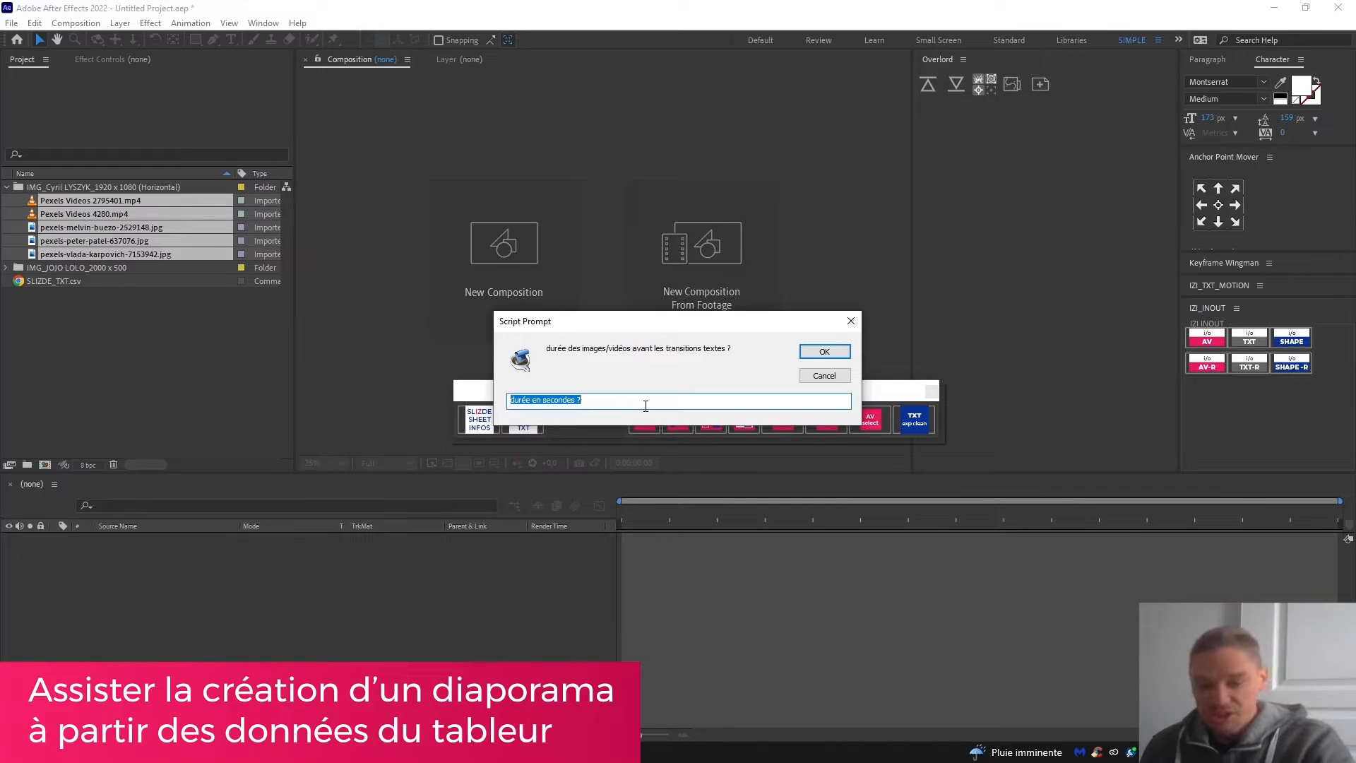
Step: Generate the slideshow with 3 seconds per image or video, 3 seconds for text transitions and 1 second for the second exit color
text(3)
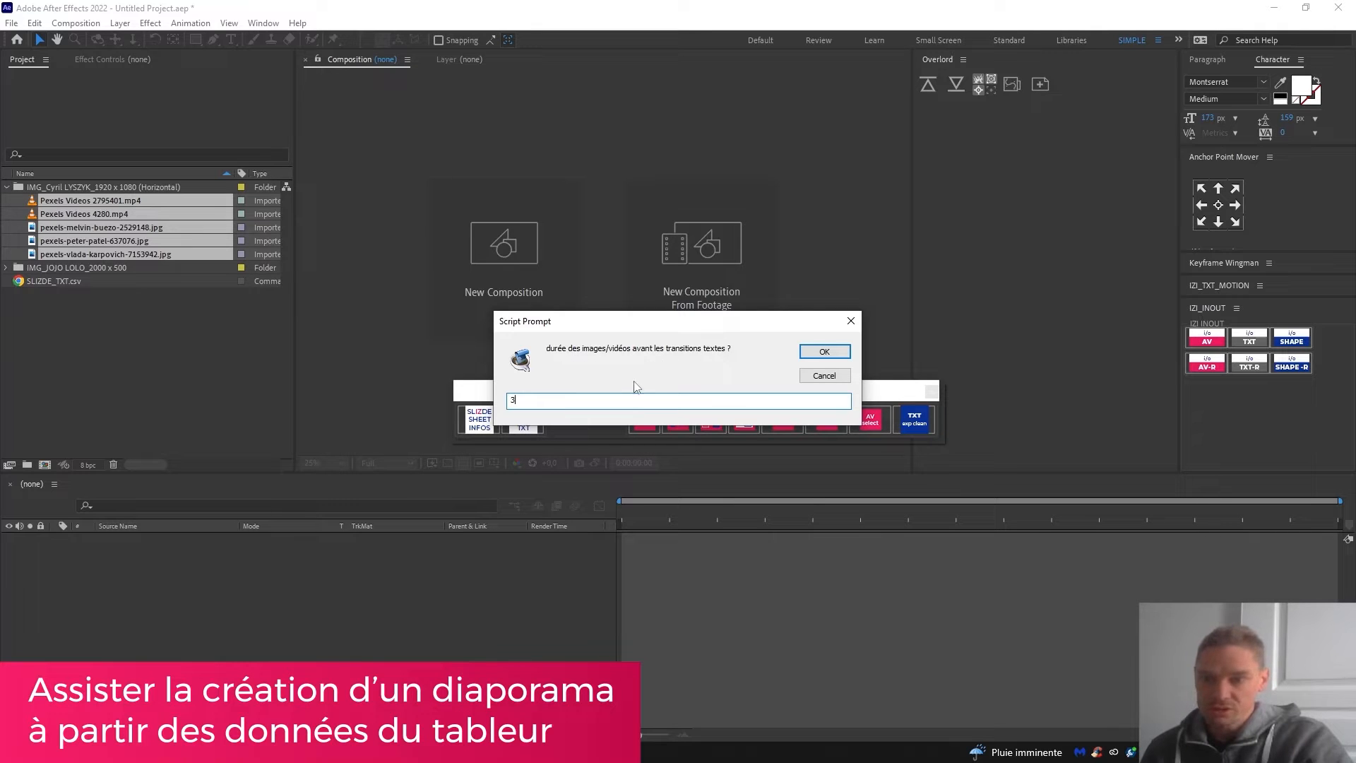
key(Return)
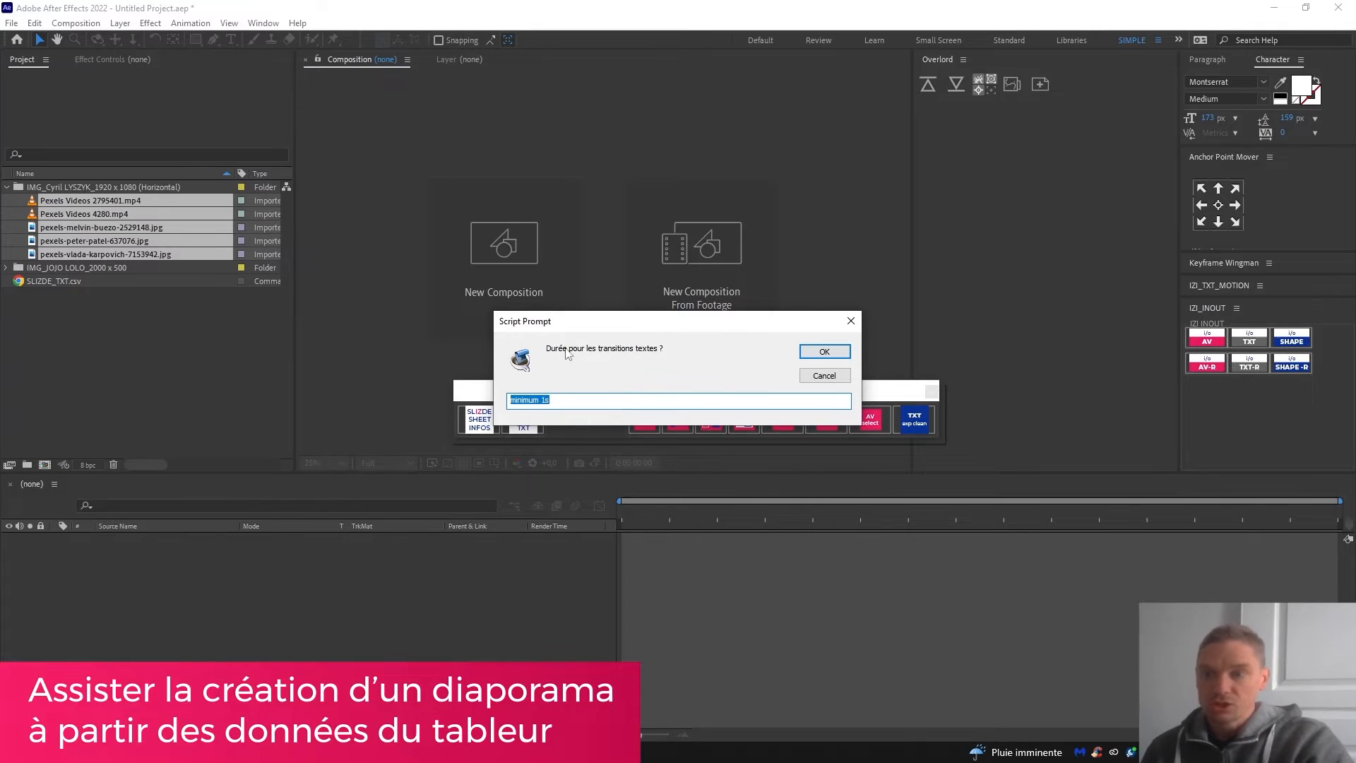
text(3)
key(Return)
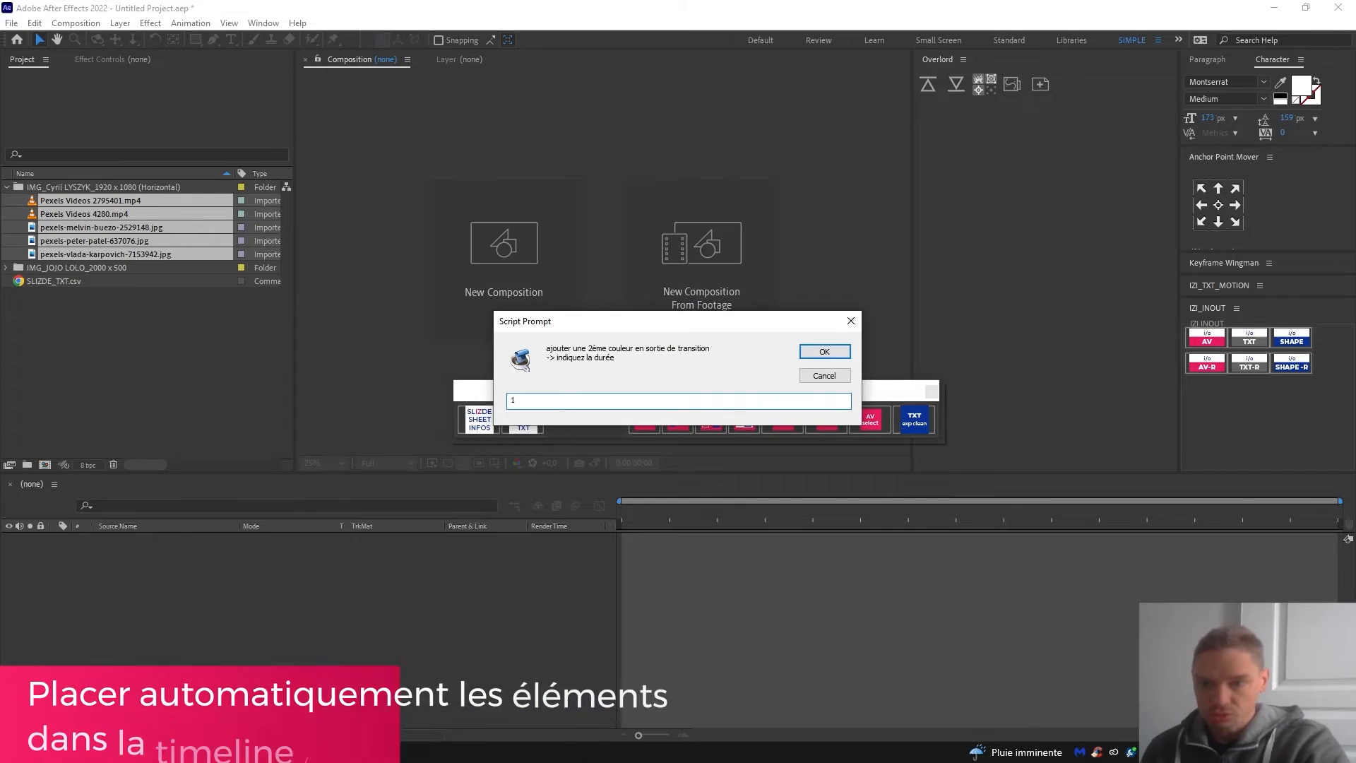
key(Return)
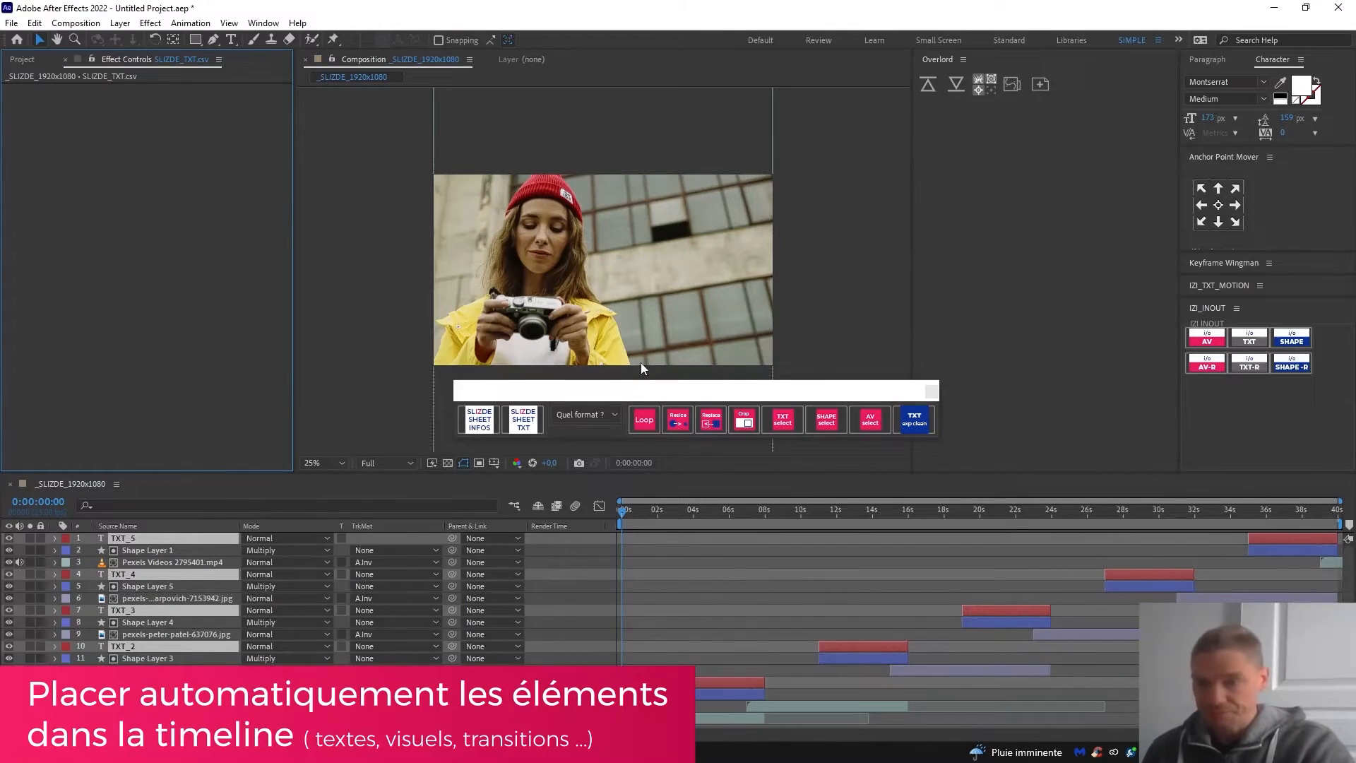
Step: Enlarge the timeline and examine how the video and image layers follow one another in the generated composition
scroll(717, 558, down, 1)
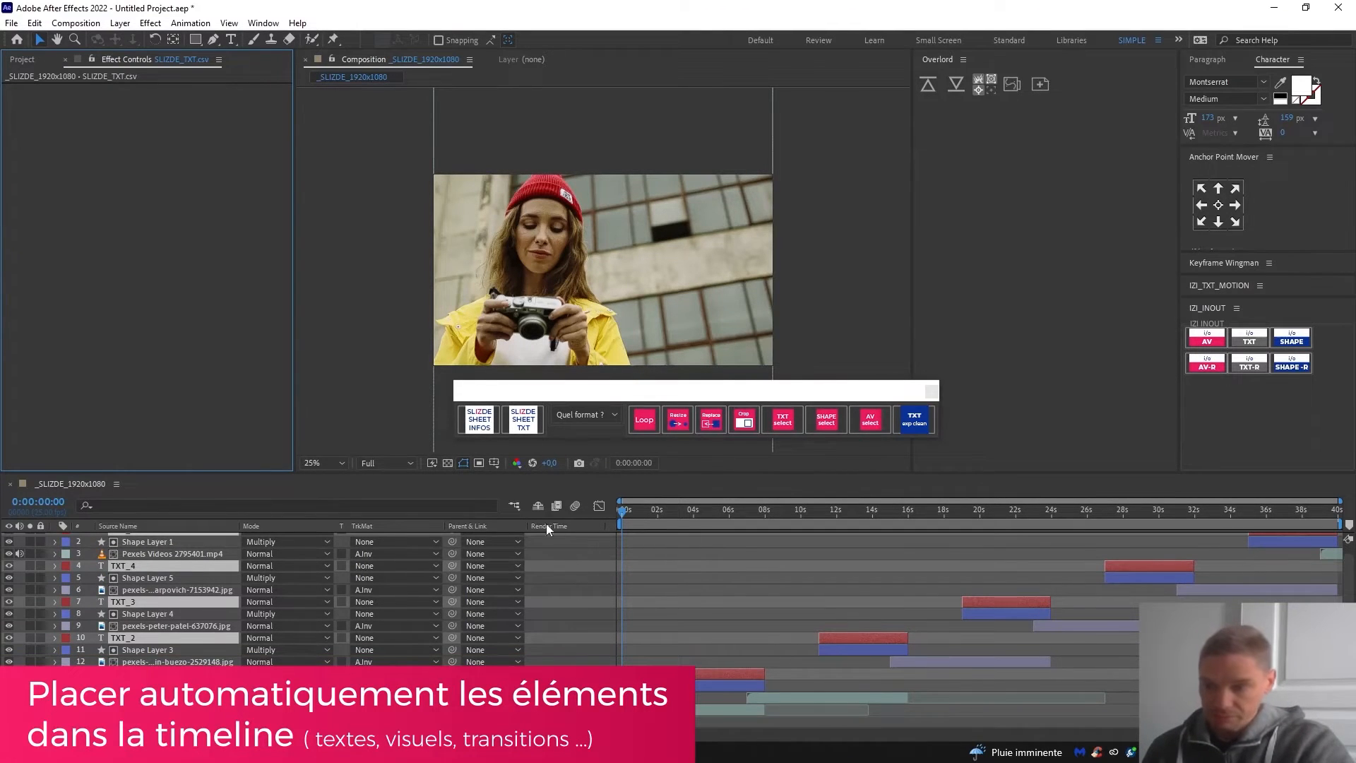
drag(515, 475, 515, 400)
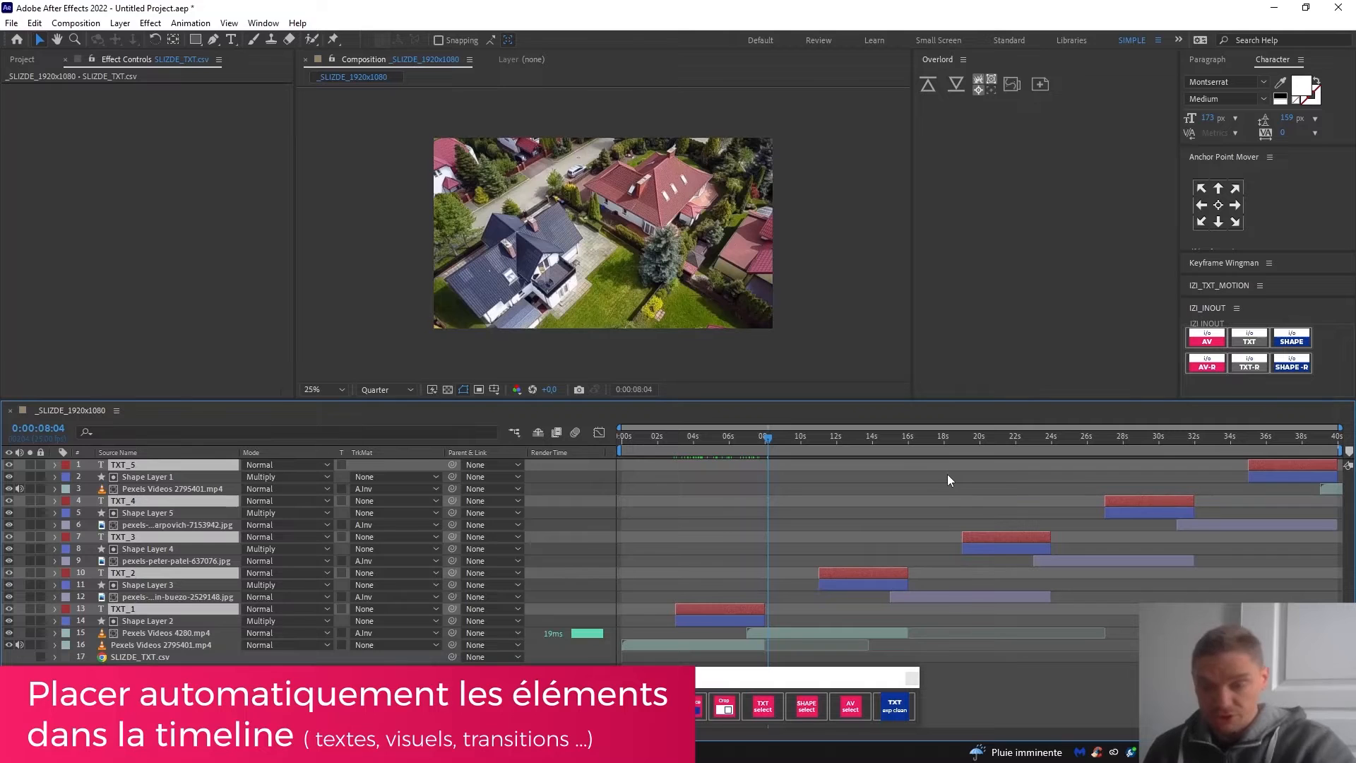
click(759, 645)
click(770, 634)
click(1014, 599)
click(1058, 562)
click(1216, 527)
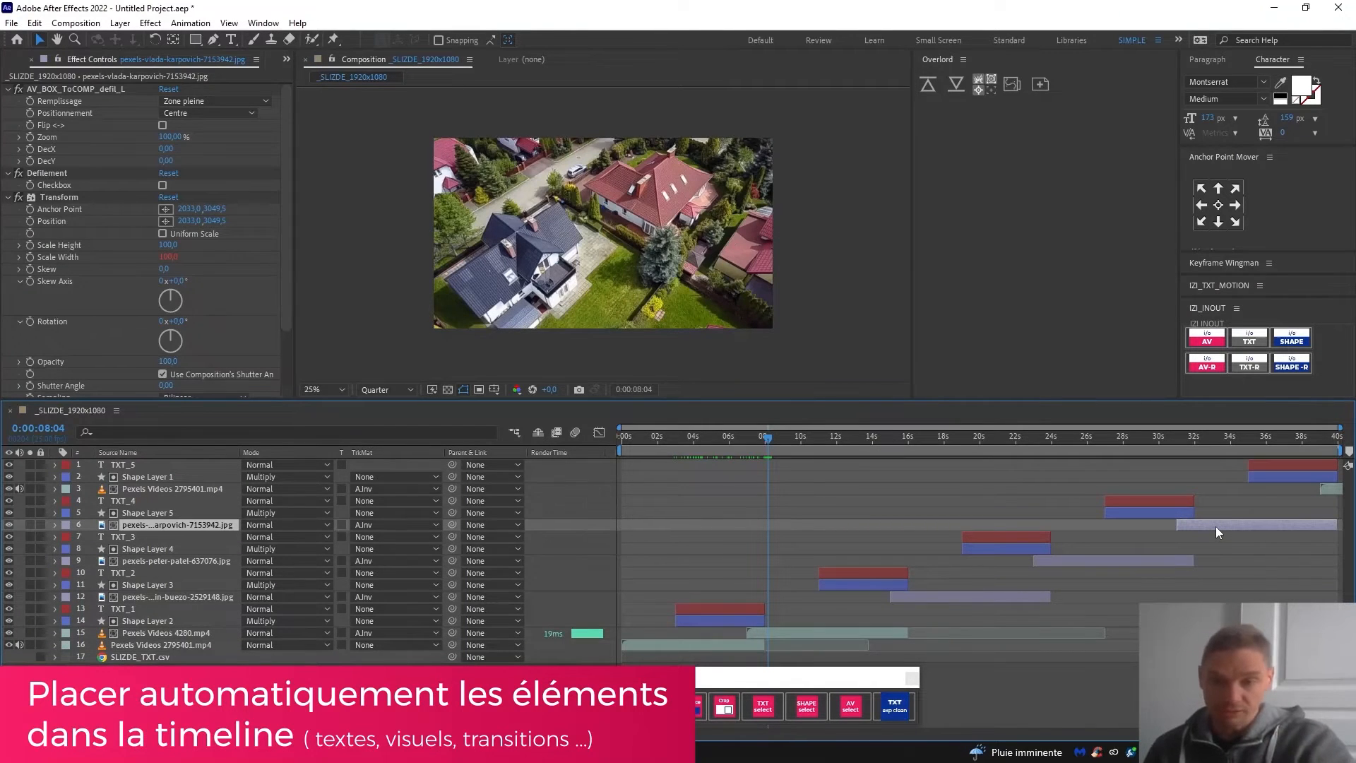
Step: Inspect the TXT_1 and TXT_2 layers, Shape Layer 3 and the opening video near the start of the timeline
click(744, 610)
click(854, 570)
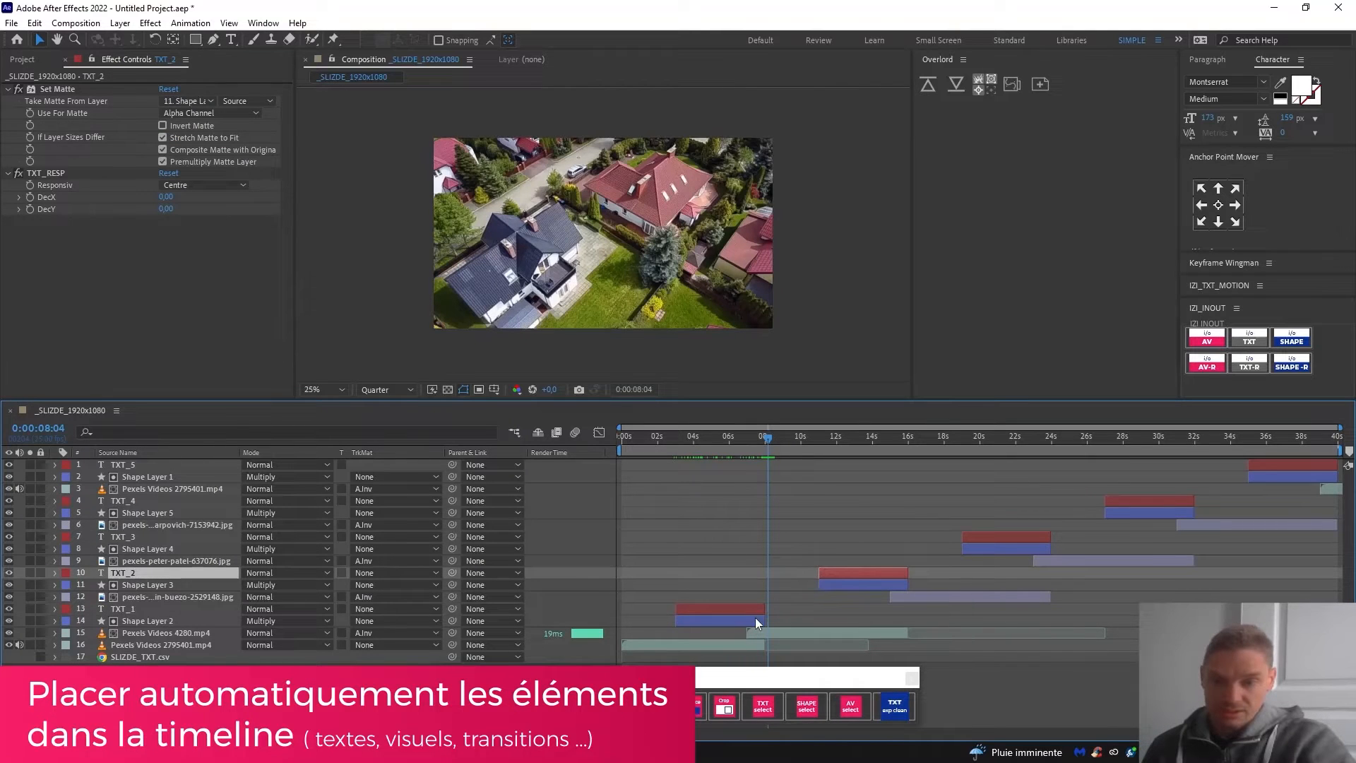
click(857, 585)
click(633, 435)
click(651, 644)
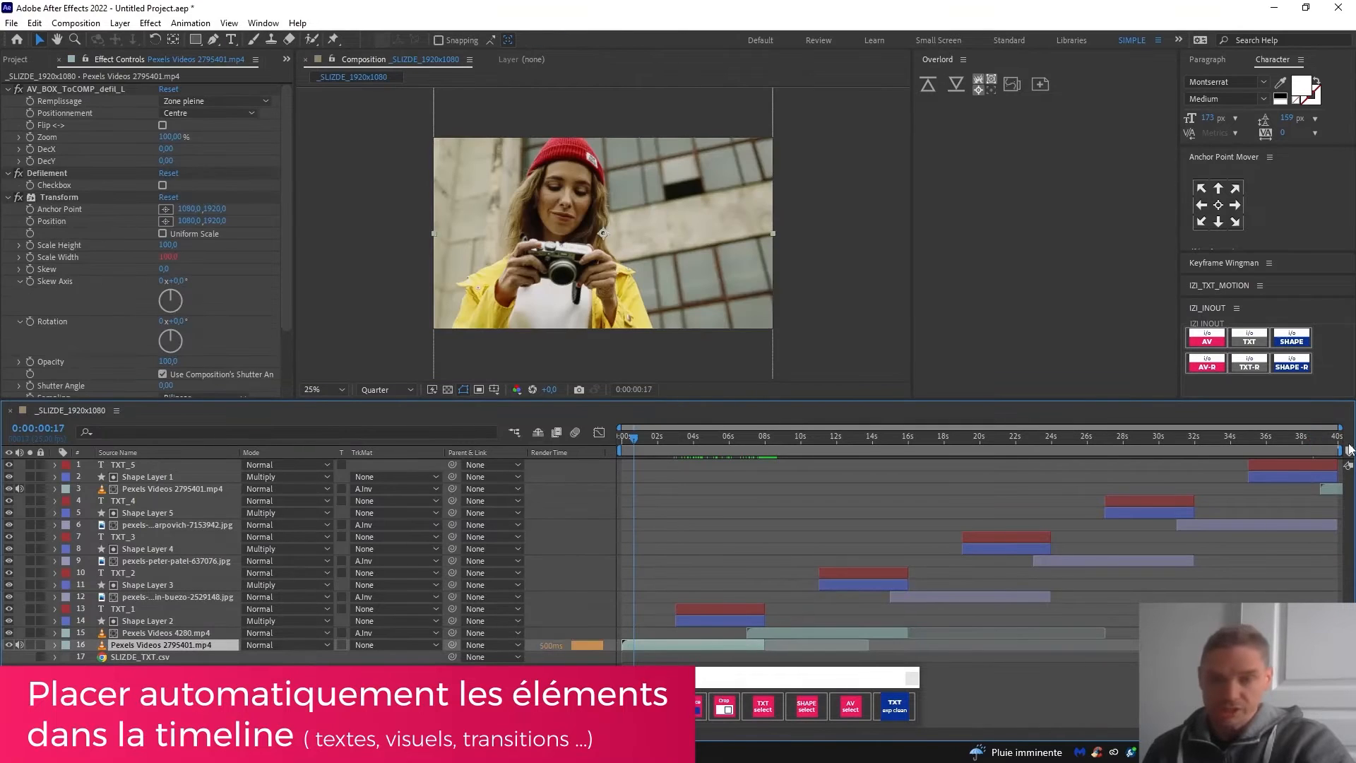
Step: Examine the end of the slideshow timeline, then the Shape Layer 2 color transition at about 4 seconds
drag(1323, 439, 1348, 446)
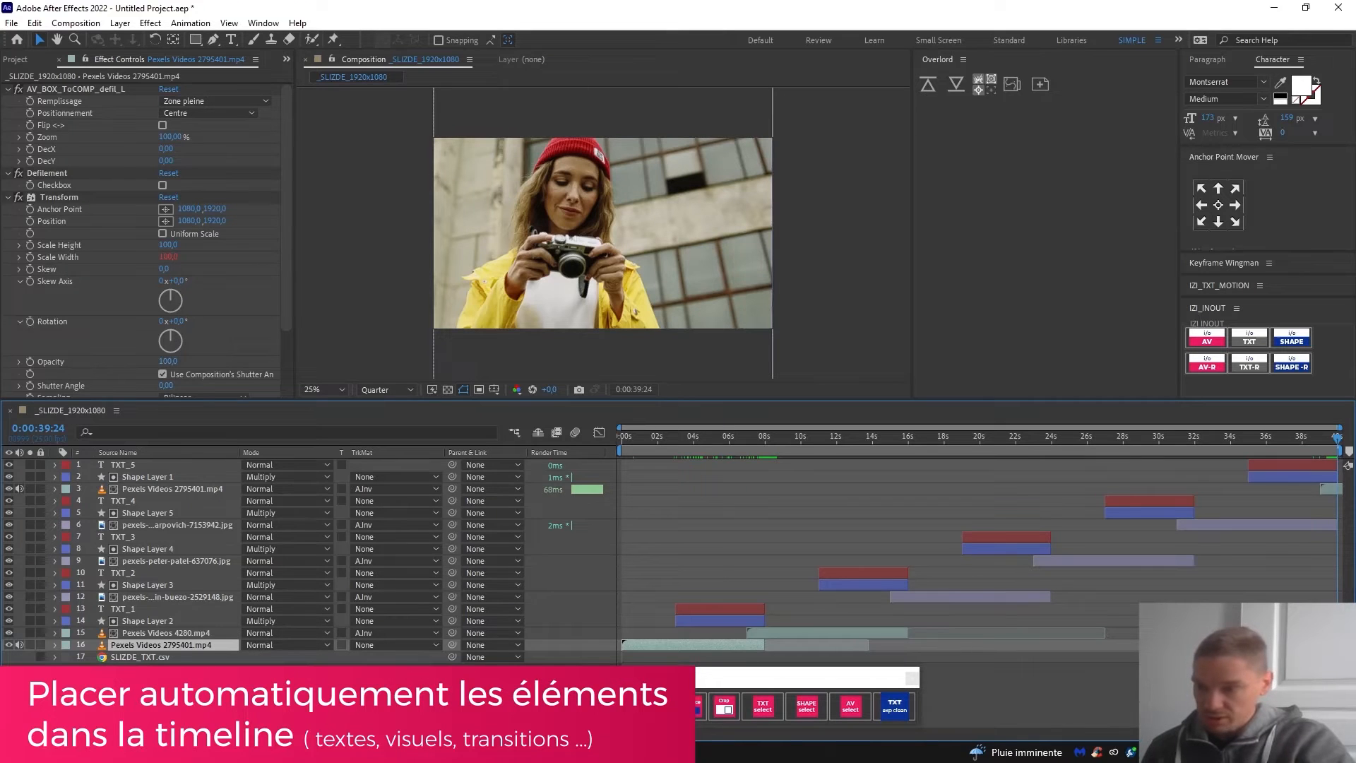
key(ctrl+shift+a)
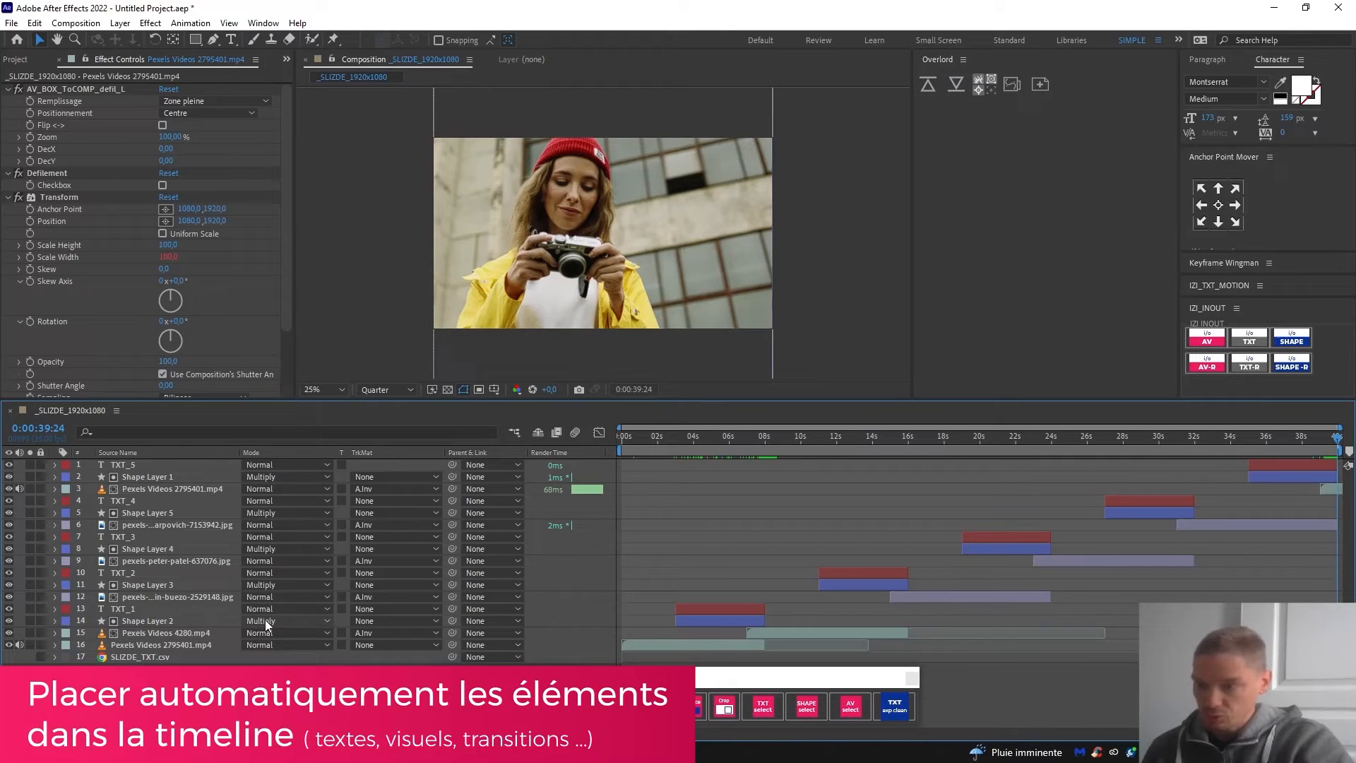
click(197, 621)
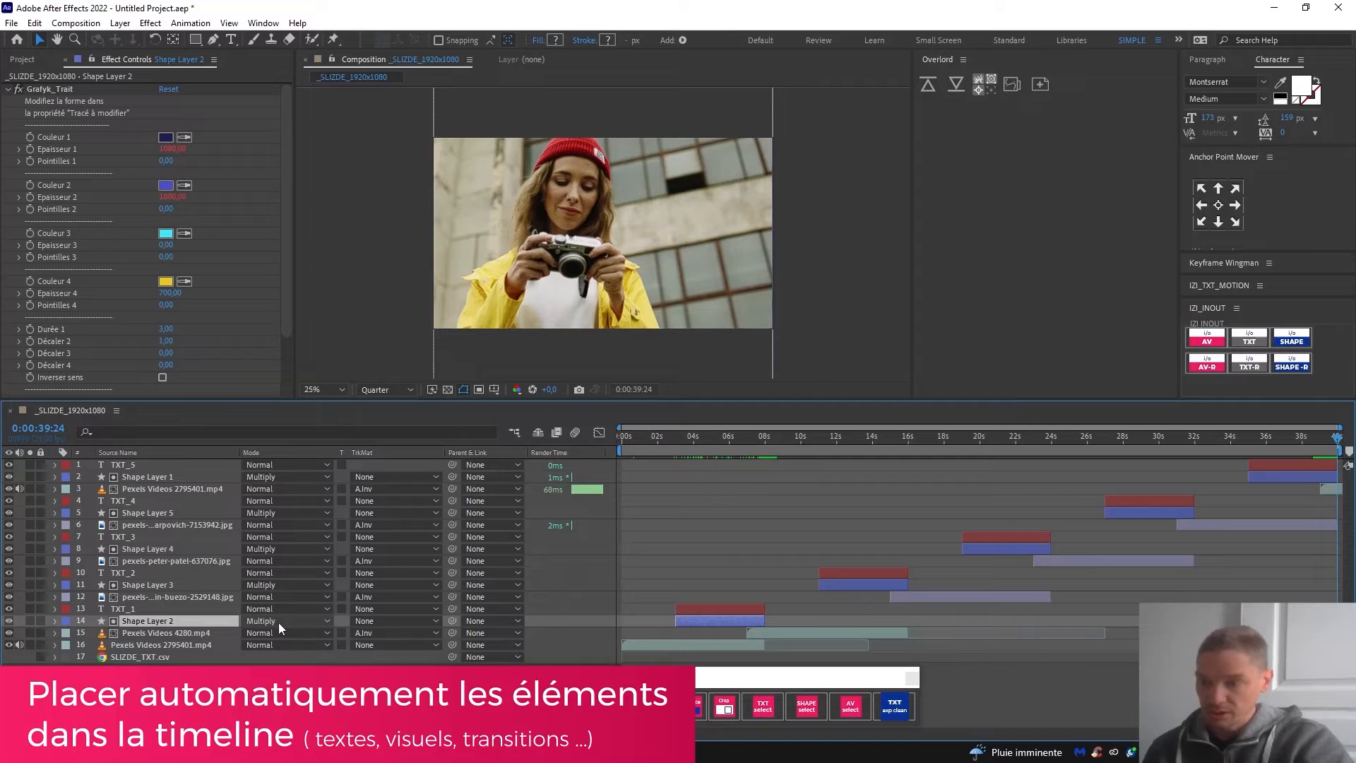
click(693, 437)
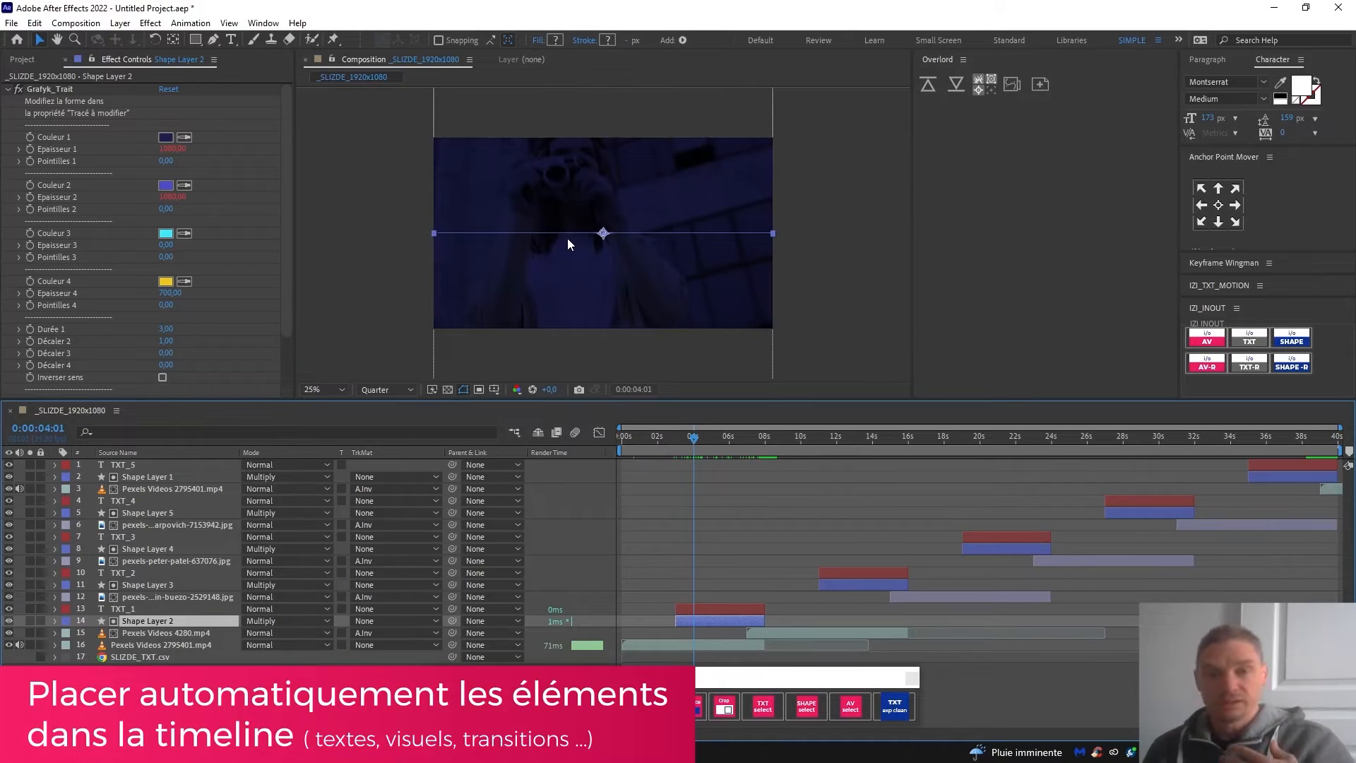
Step: Try the horizontal flip and zoom controls of the AV_BOX_ToCOMP_defil_L effect on the opening video layer
click(650, 438)
click(155, 643)
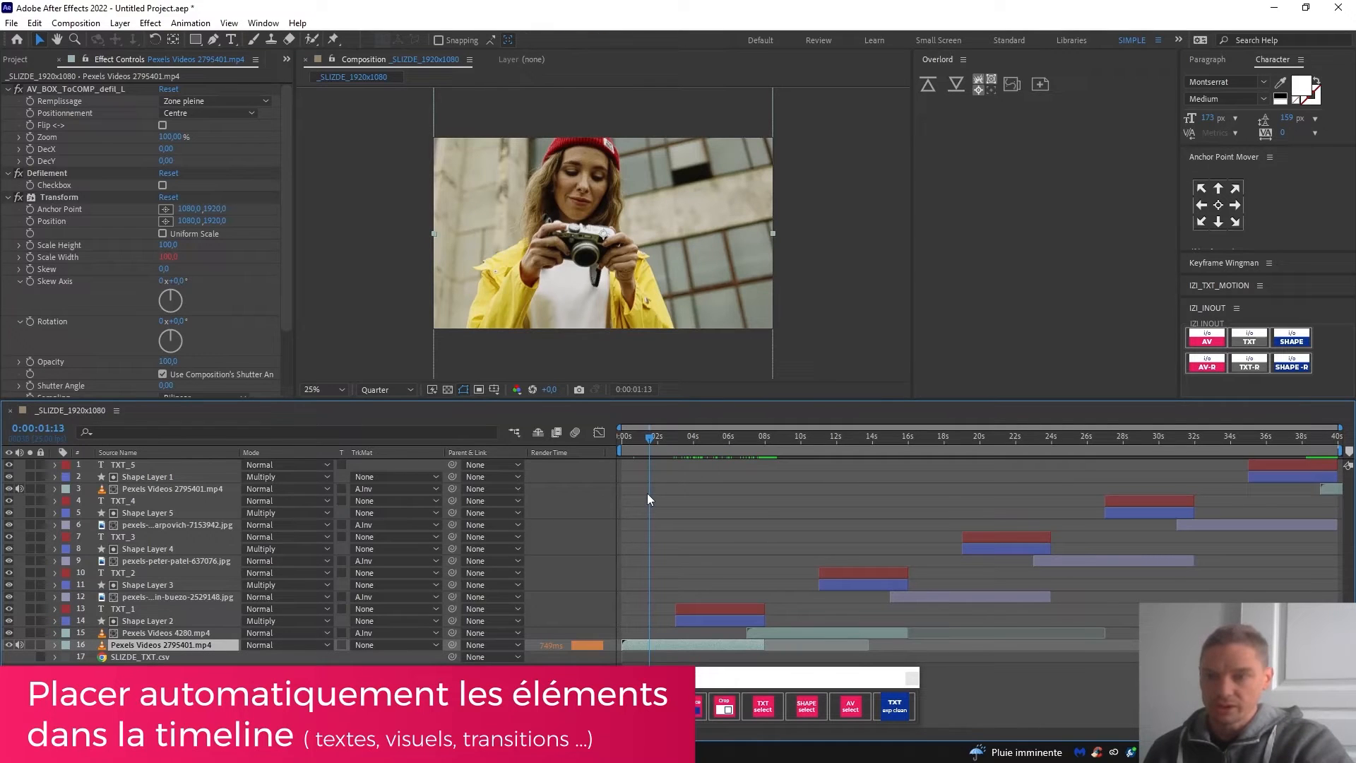
click(9, 197)
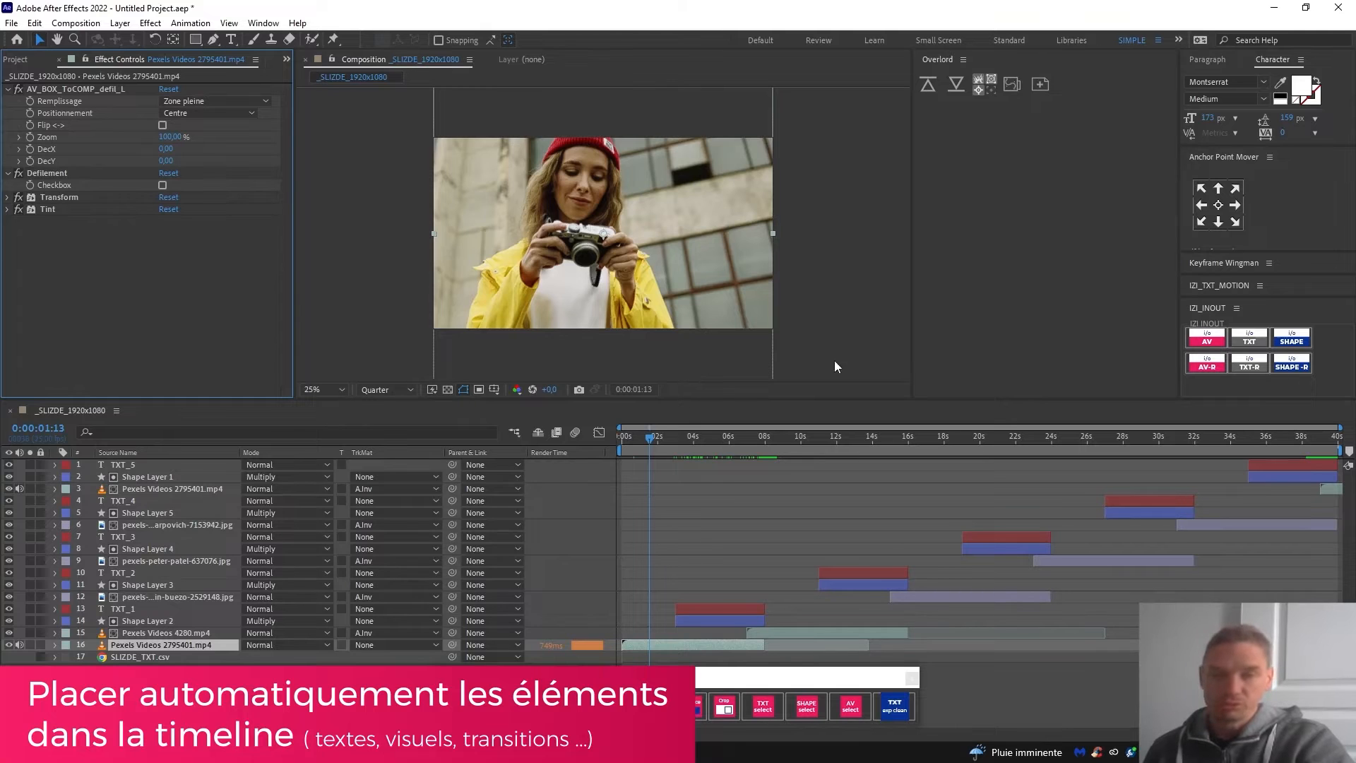
click(162, 125)
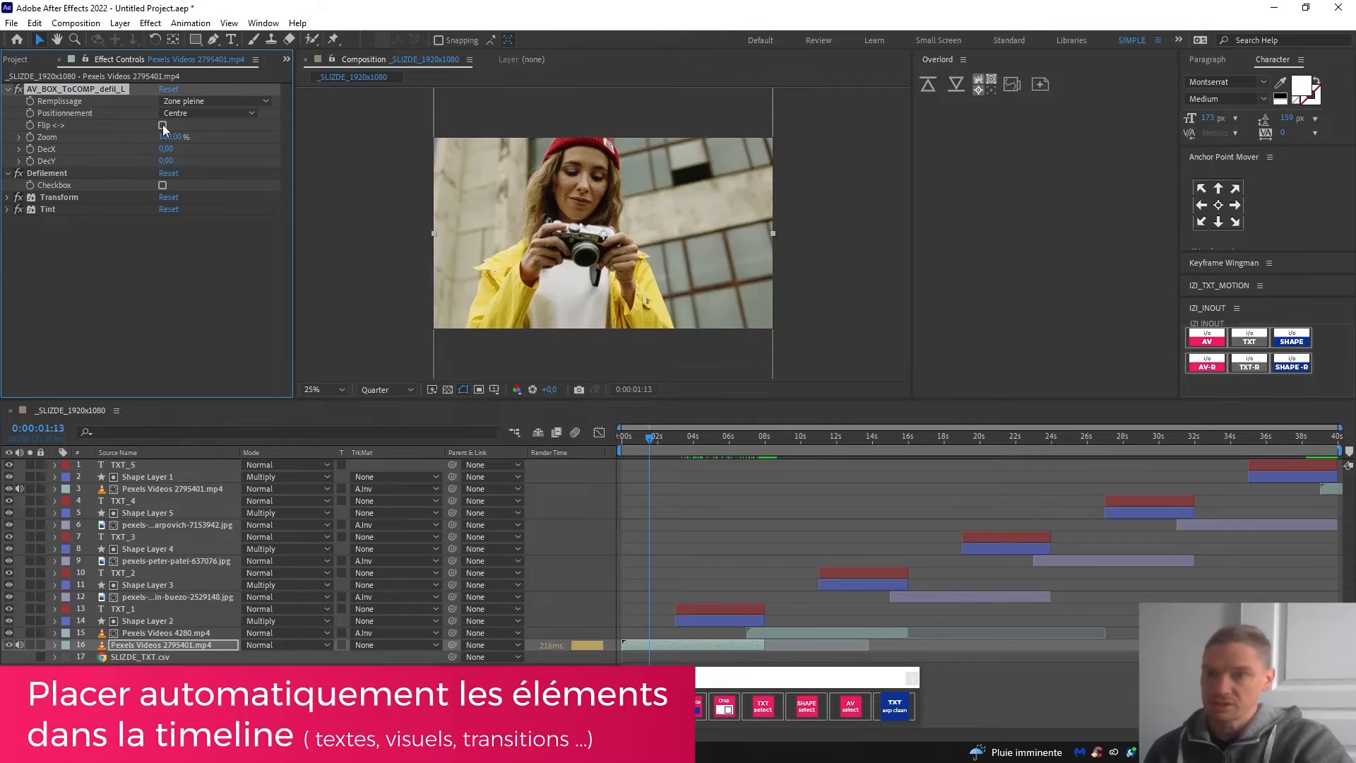
click(162, 125)
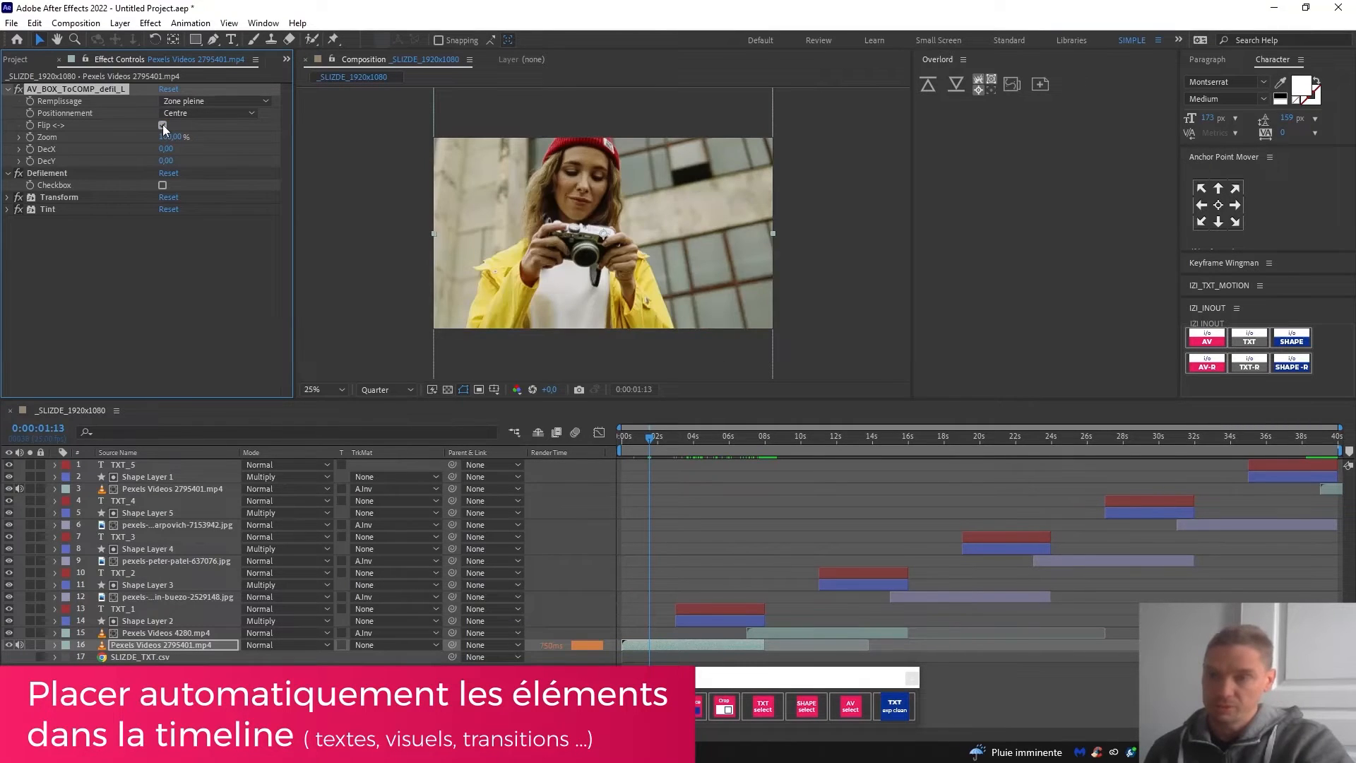
drag(171, 137, 178, 141)
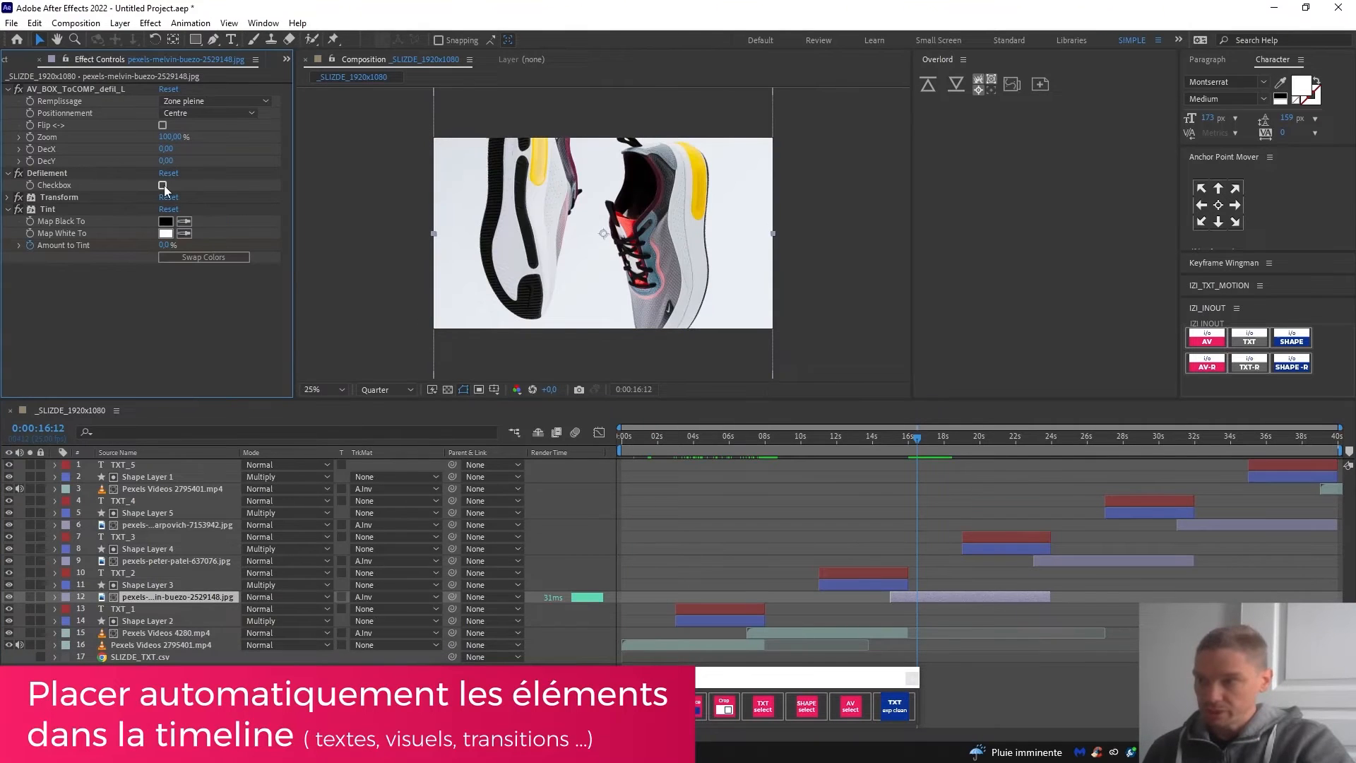
Step: Enable the Defilement checkbox on the sneaker image layer and preview its scrolling movement from about 16 seconds onward
click(163, 186)
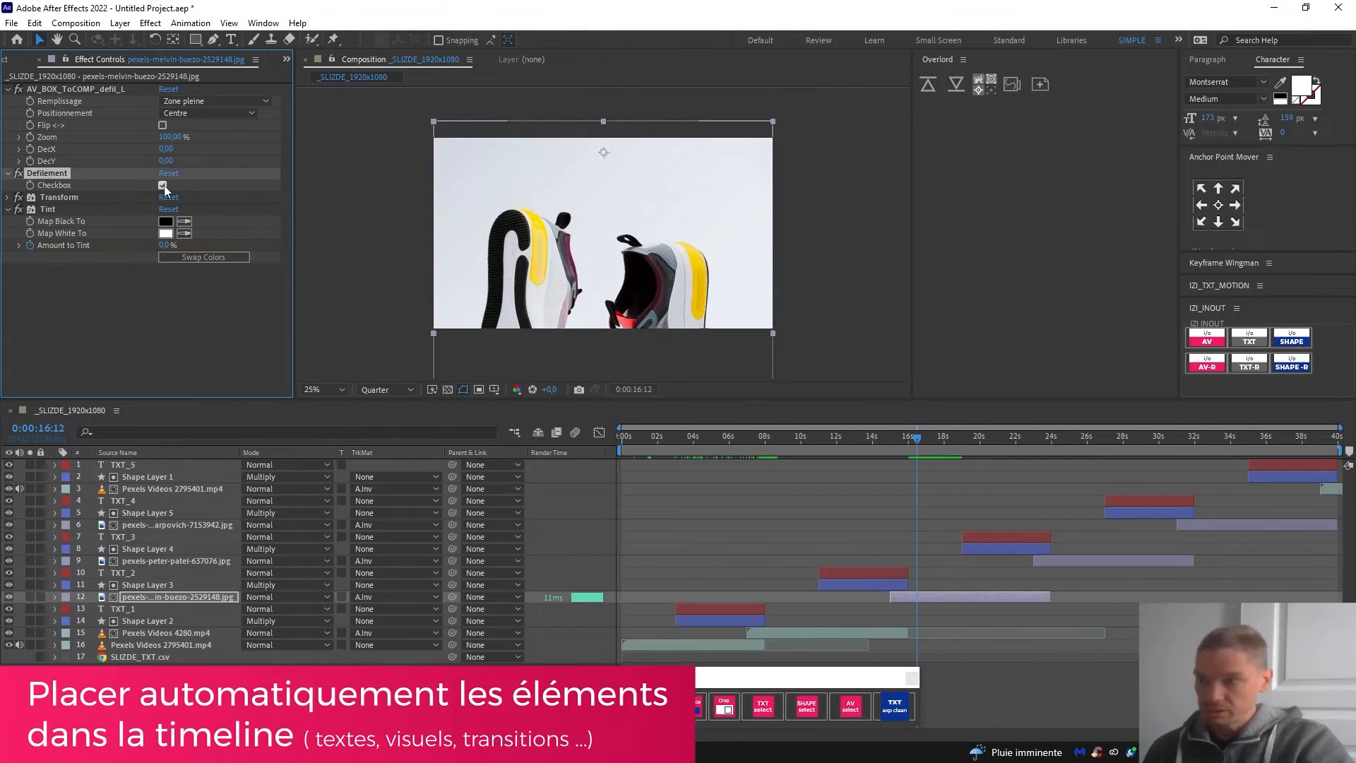
drag(913, 441, 973, 455)
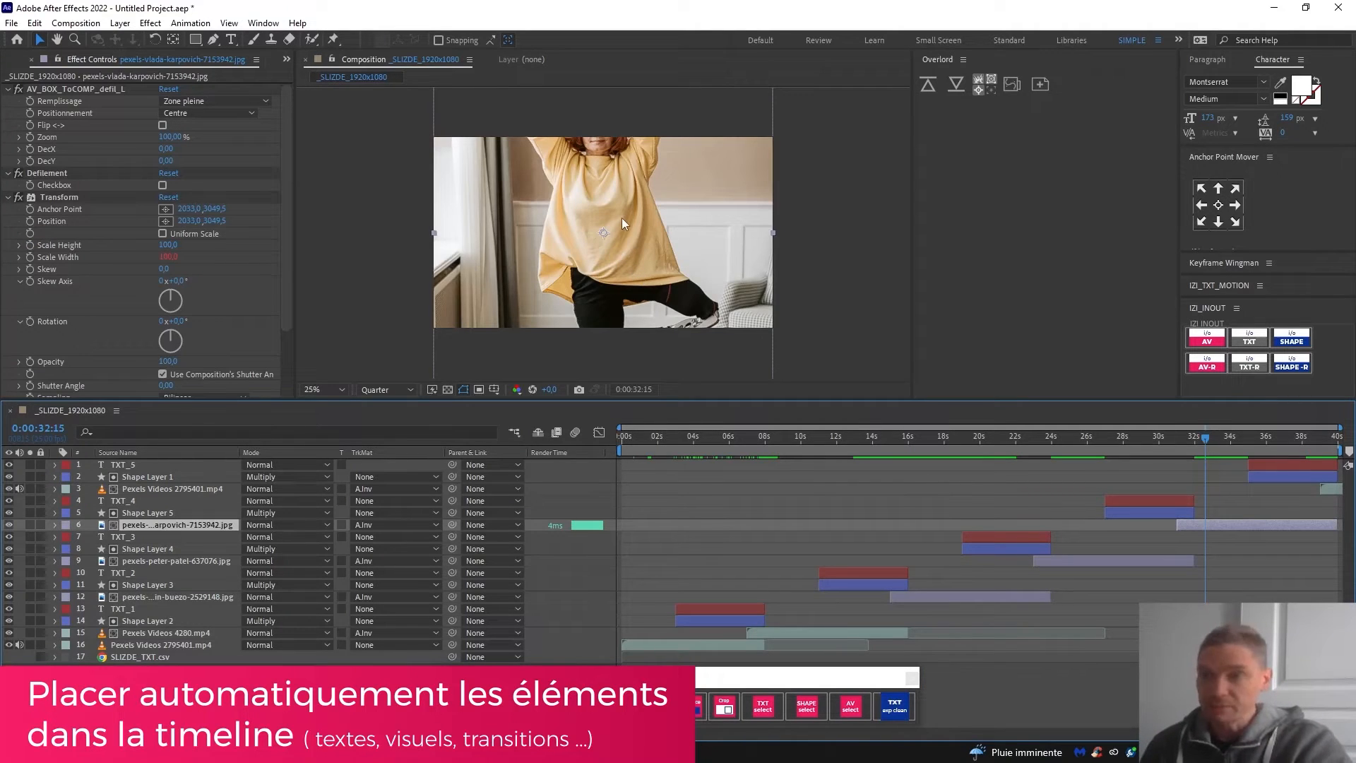
Step: Adjust the vertical offset DecY of the yellow-sweater image layer and check the framing
click(8, 198)
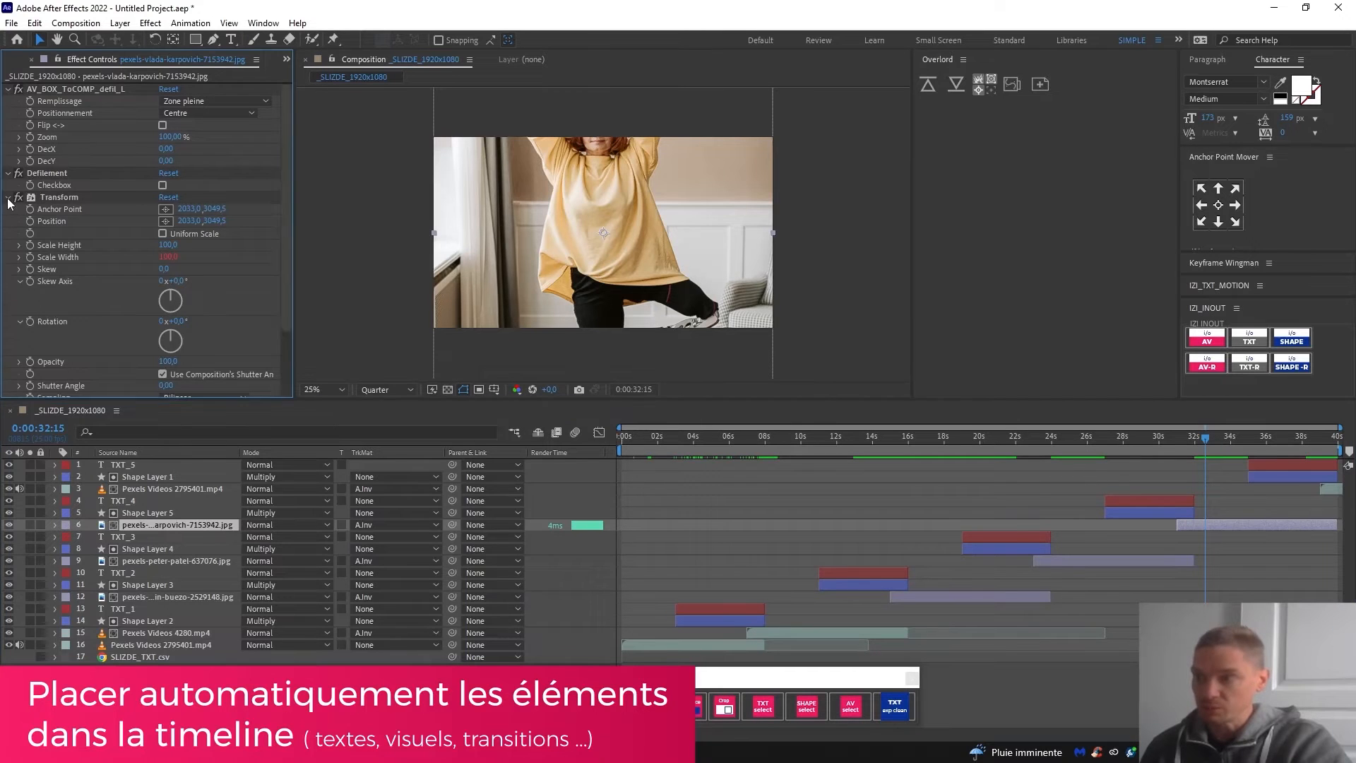
drag(166, 162, 211, 170)
click(1224, 443)
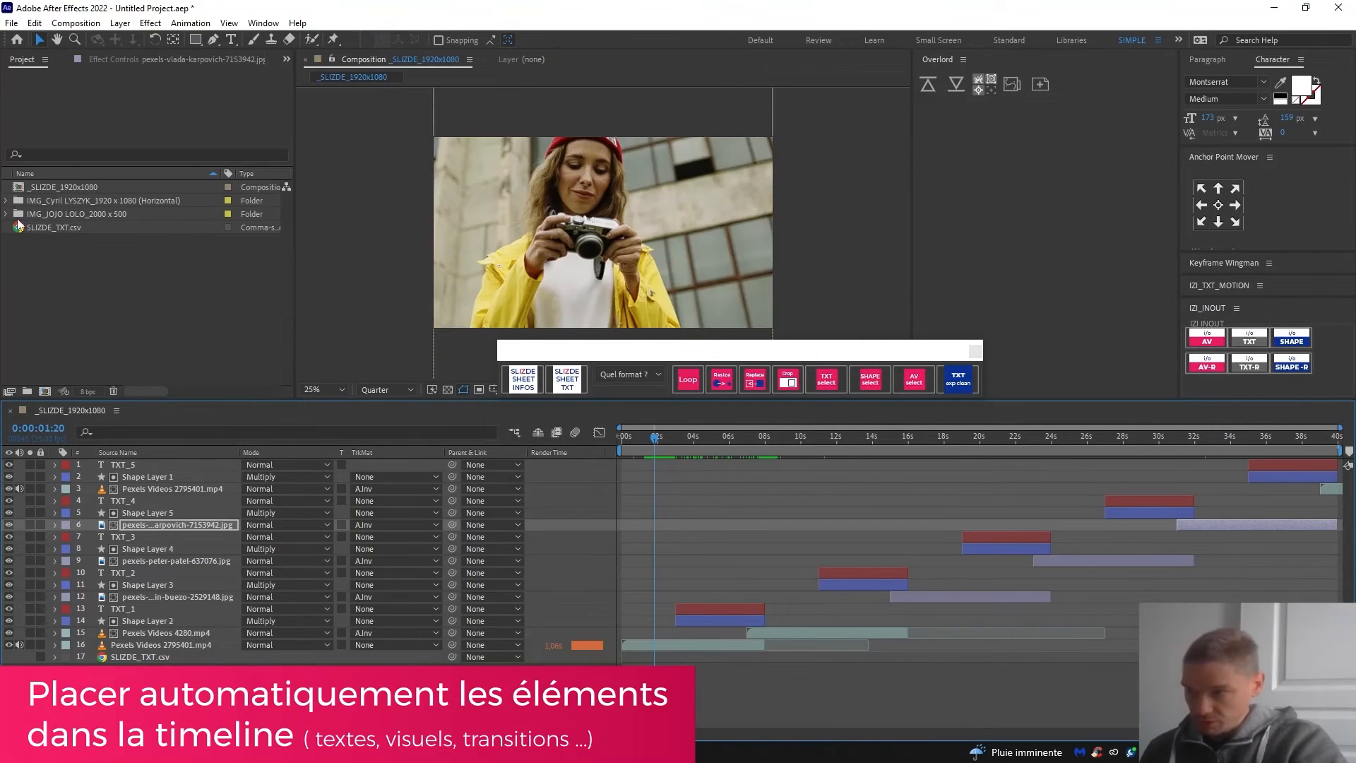
Step: Select the two videos and three images in the 1920 x 1080 (Horizontal) folder and start a square-format (Carré) slideshow
click(6, 201)
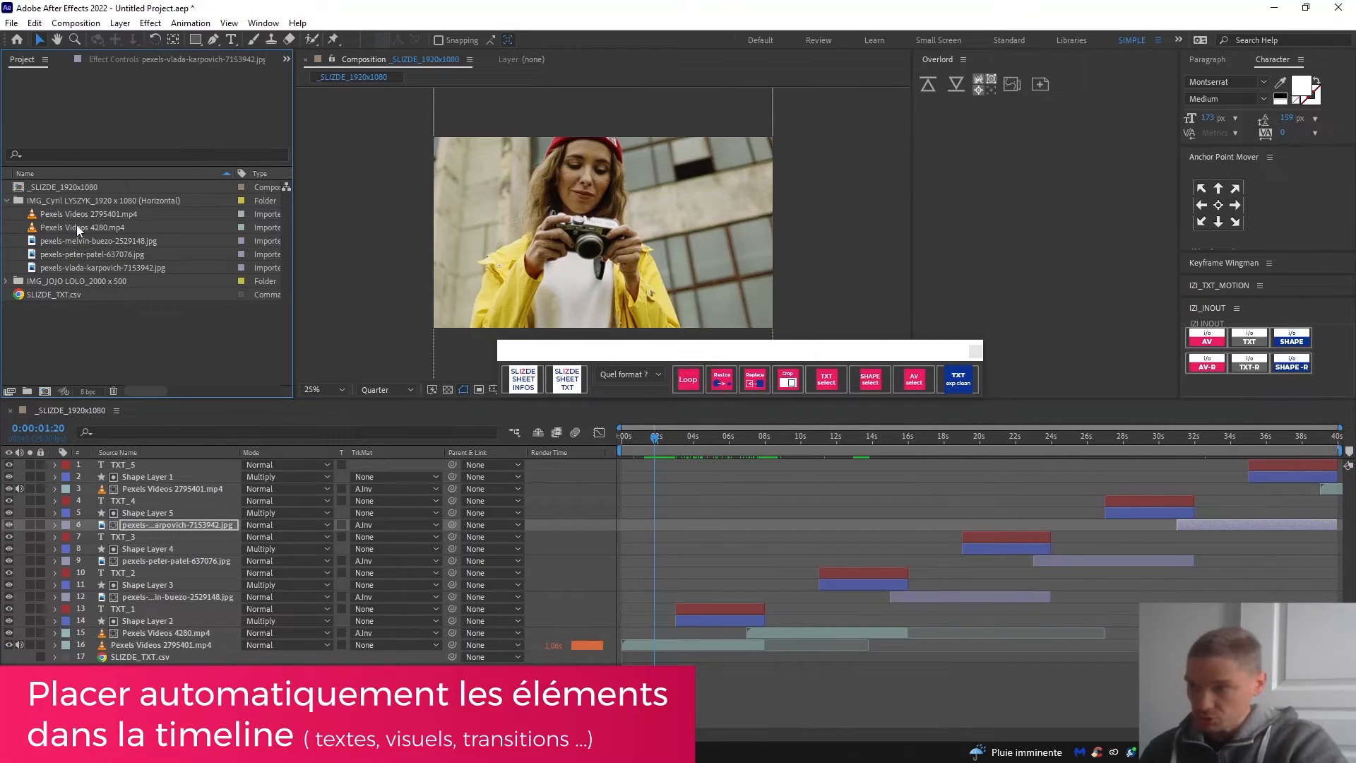
click(76, 218)
shift+click(70, 267)
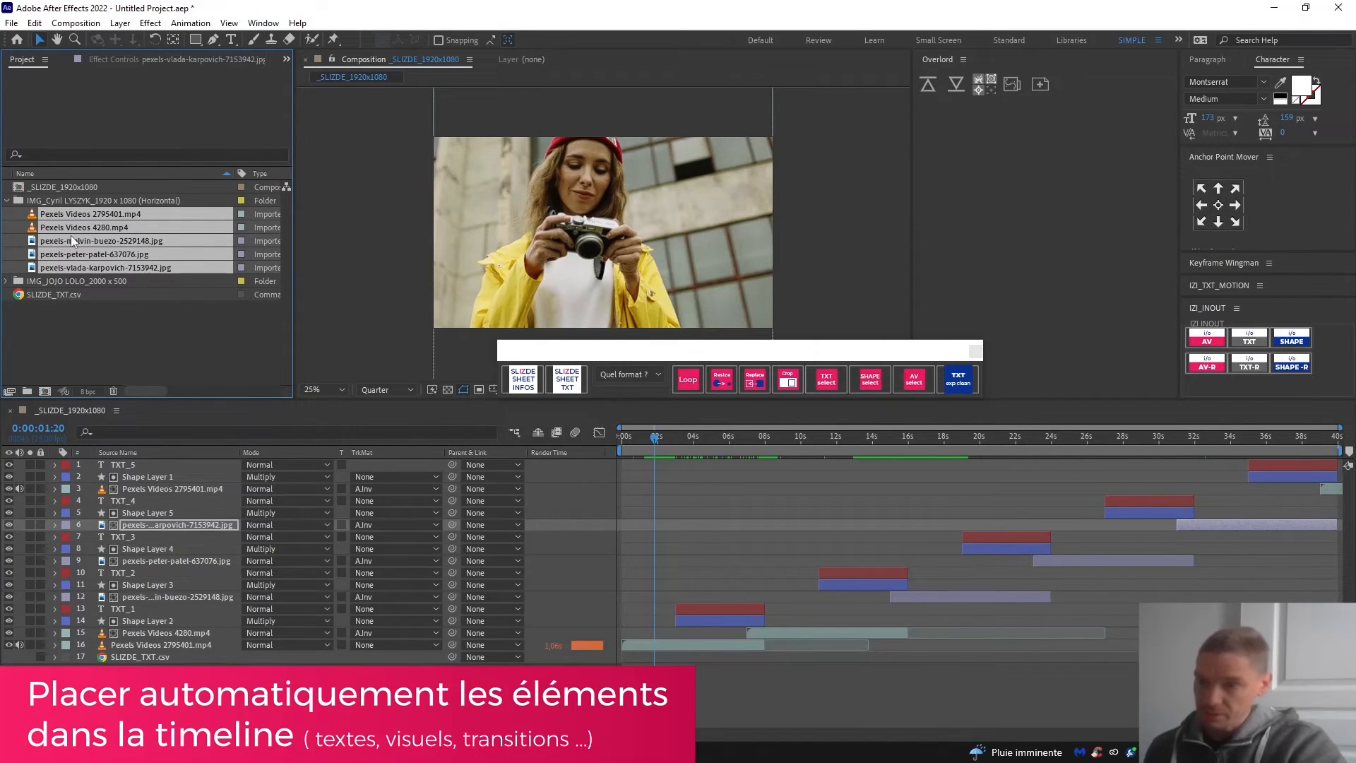
click(623, 375)
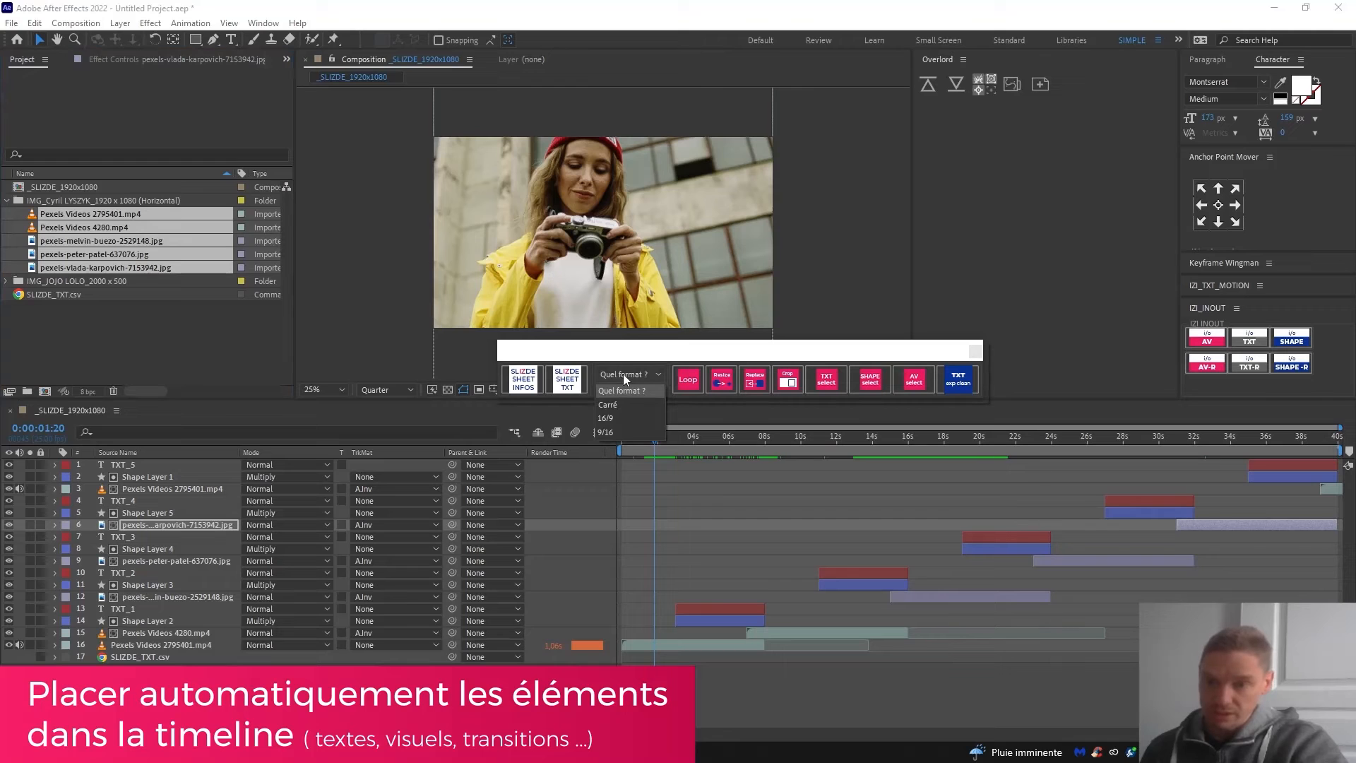
click(624, 418)
Step: Acknowledge the script alerts and complete the naming and duration prompts to generate the square composition
click(738, 428)
click(743, 428)
key(Return)
key(Return)
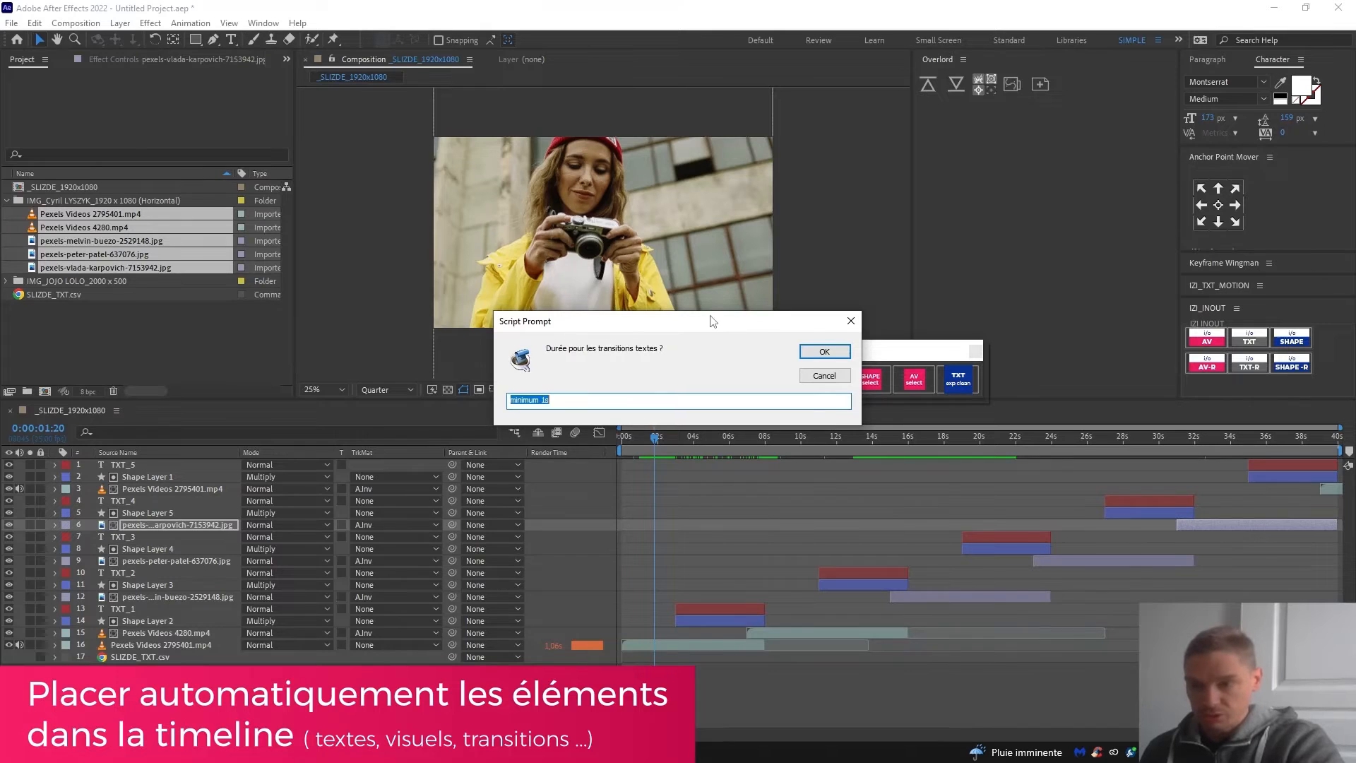
key(Return)
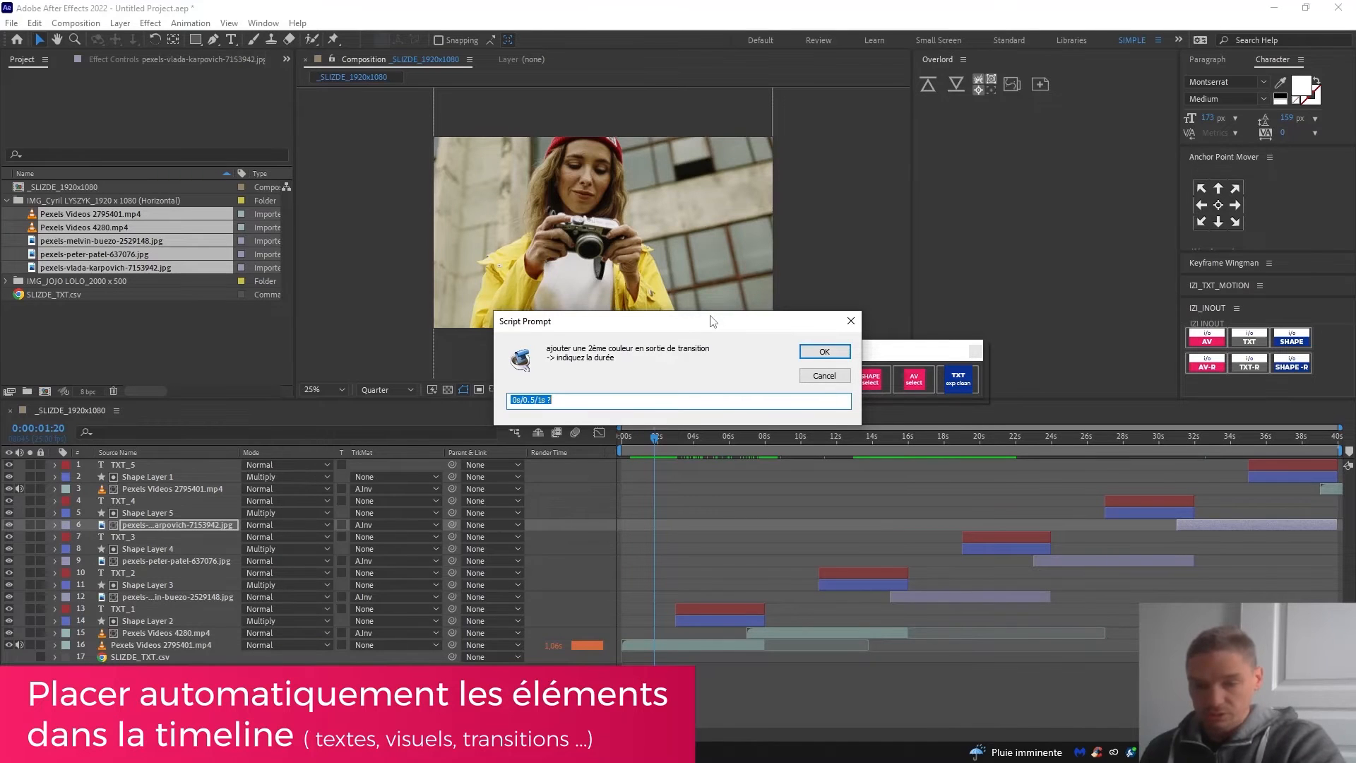
key(Return)
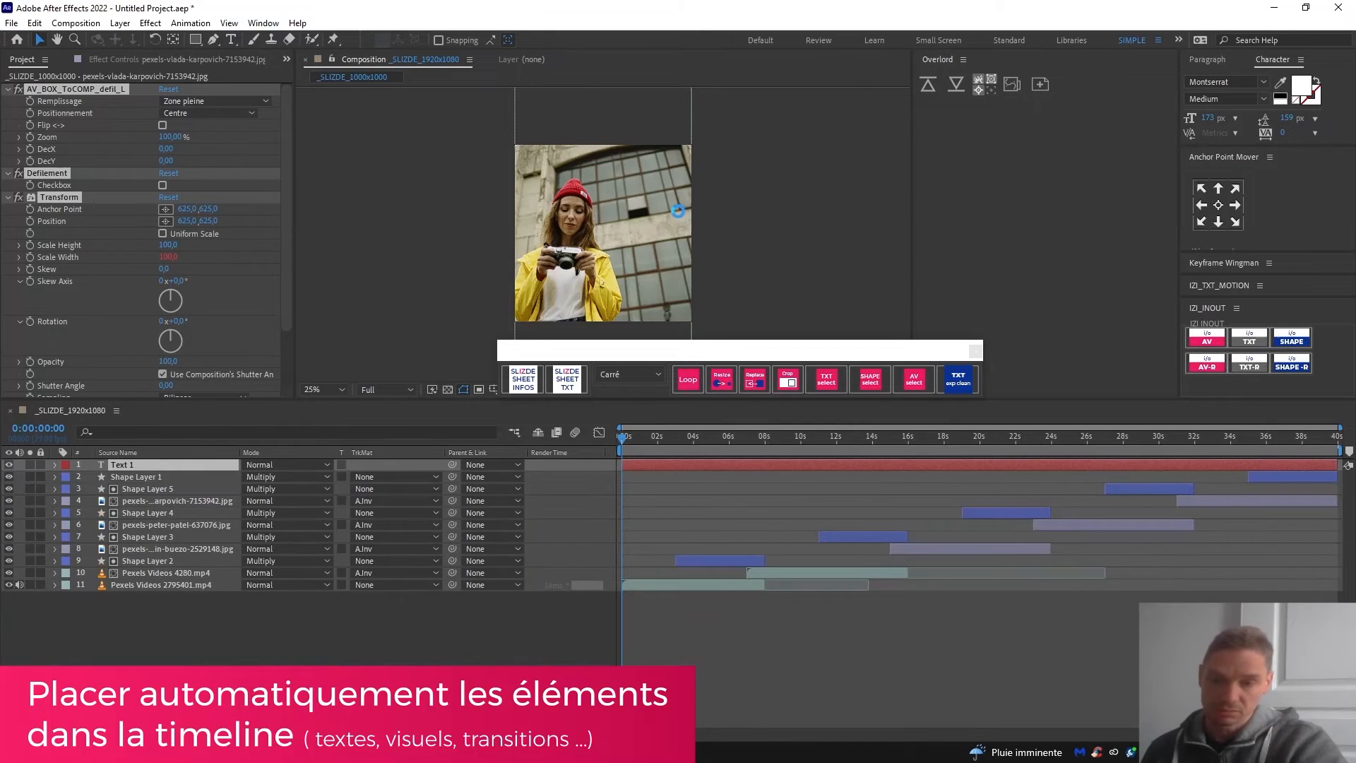
Step: Preview the square slideshow and examine the project's compositions, including the 1920x1080 one renamed with date and time
drag(623, 436, 779, 464)
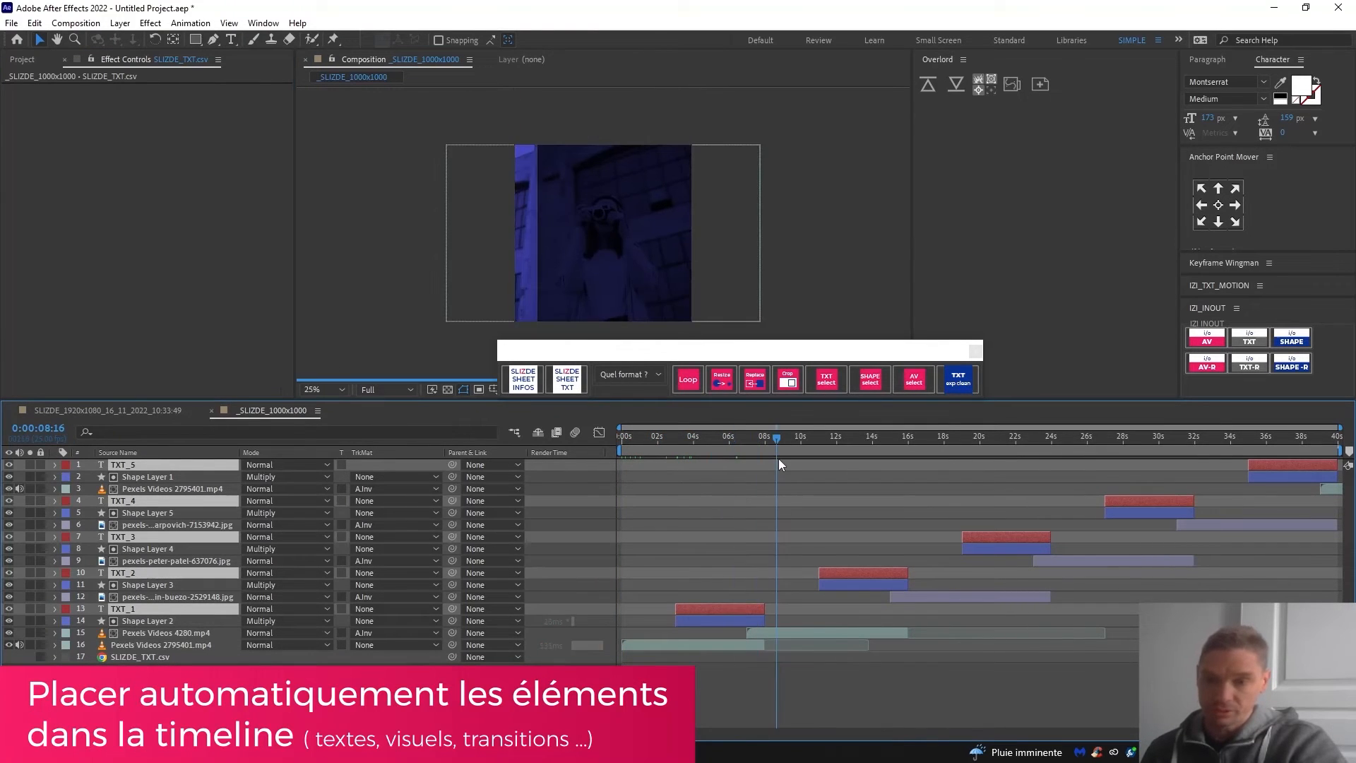
click(22, 59)
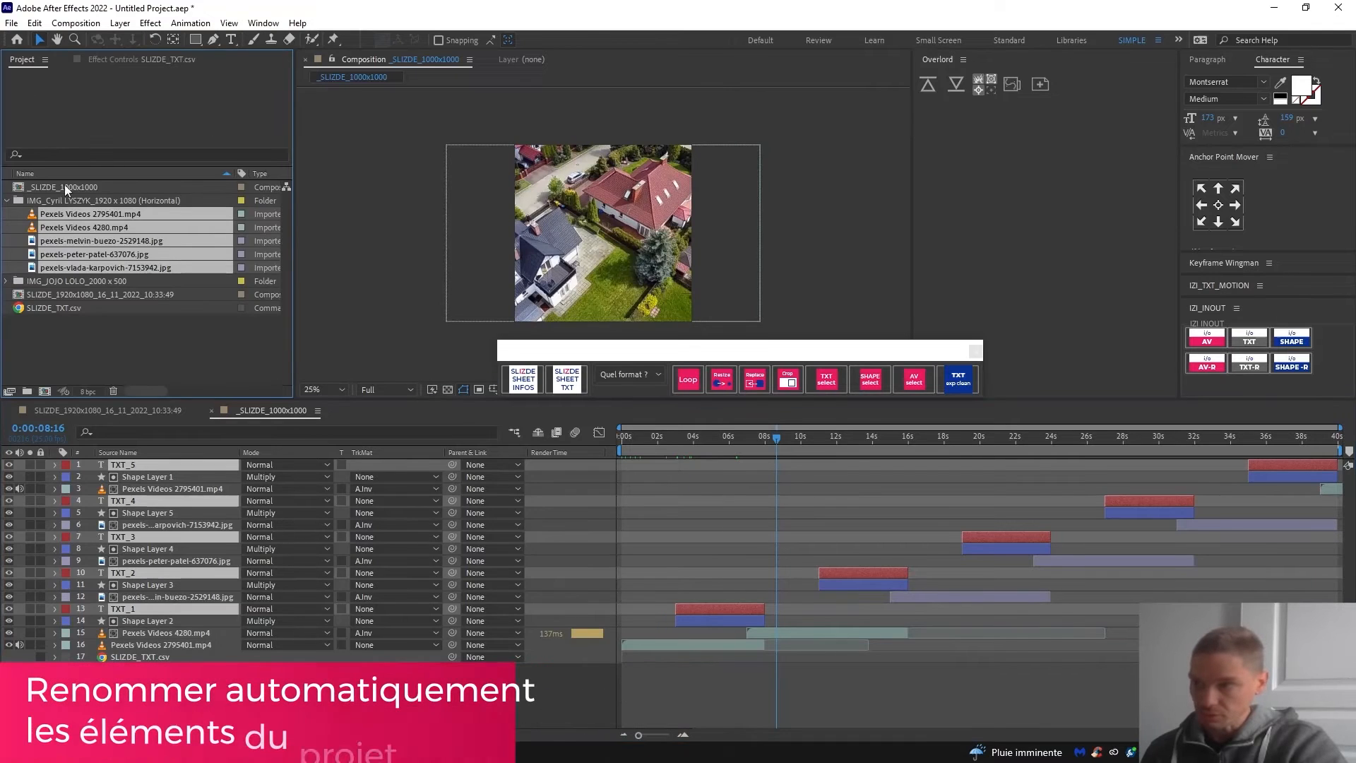
click(8, 201)
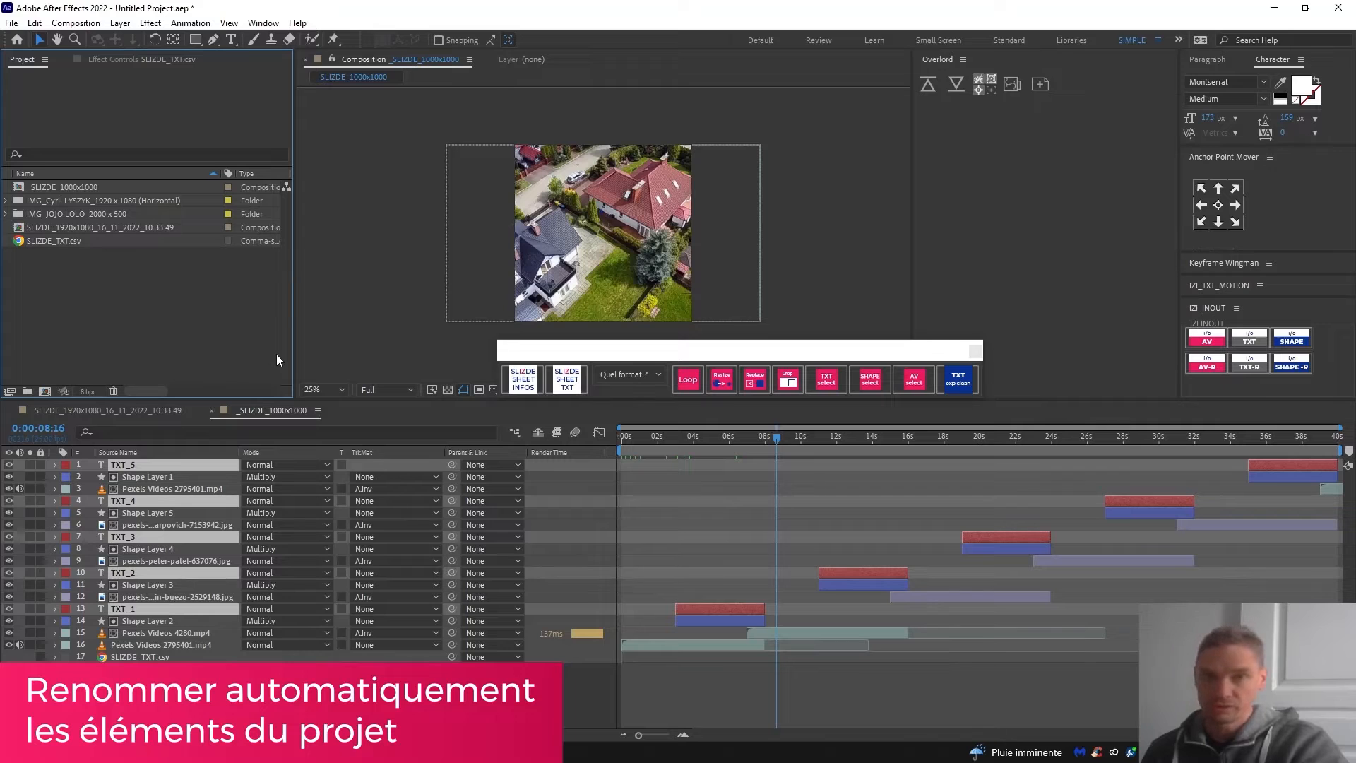
click(46, 229)
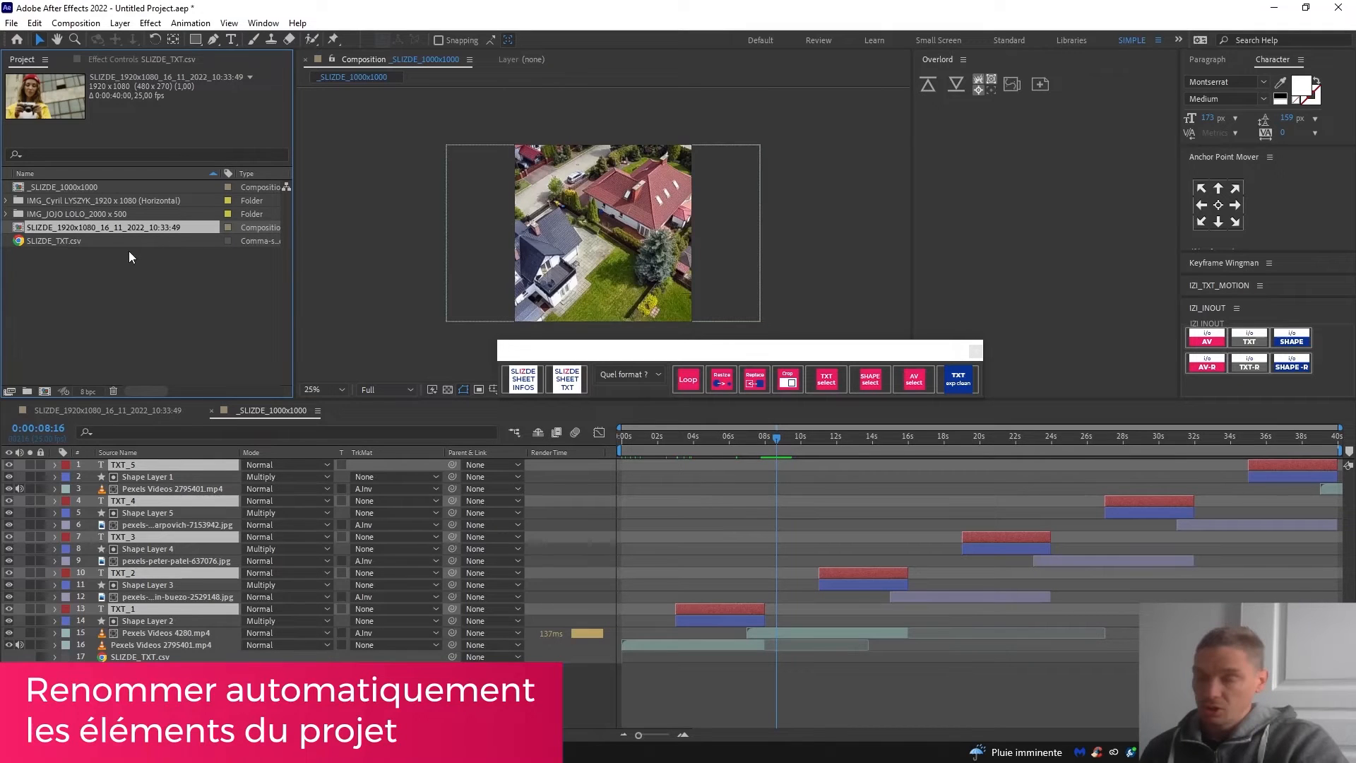
click(129, 251)
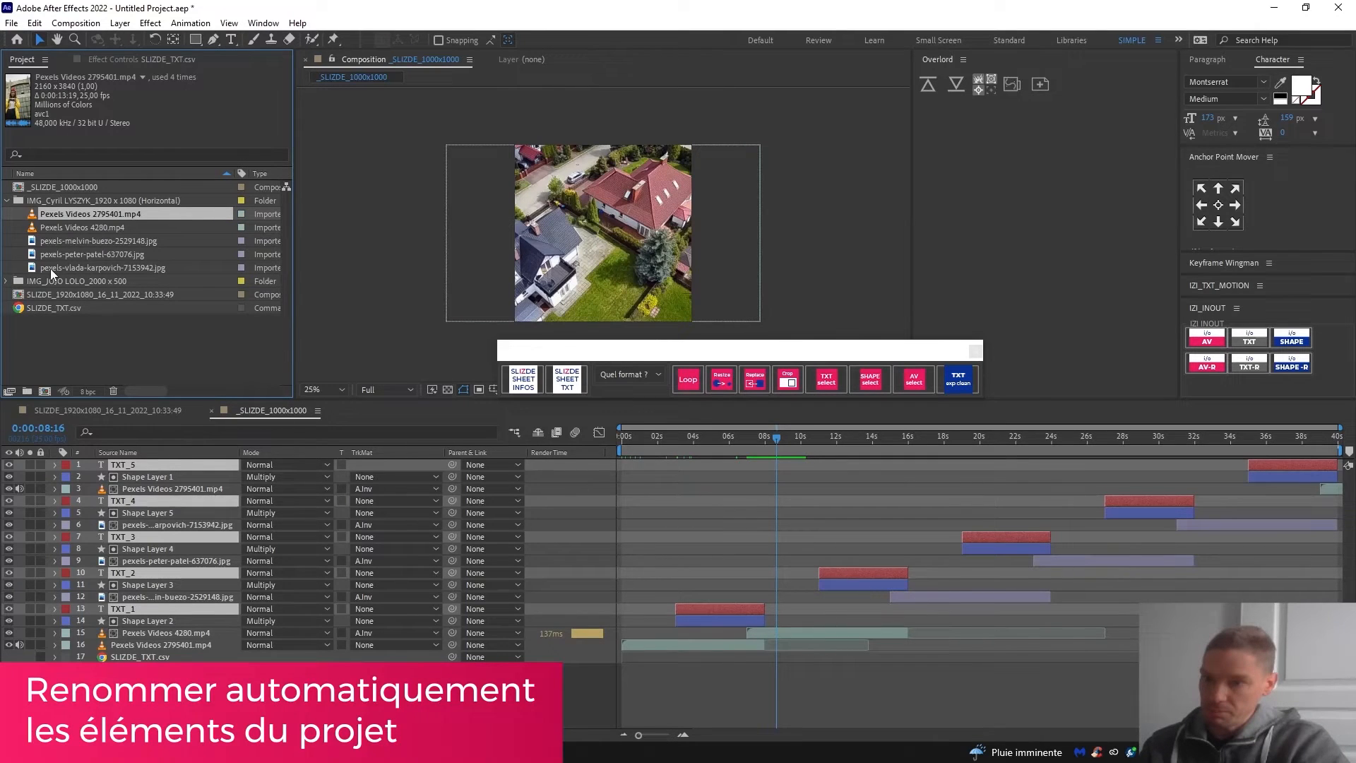
Step: Generate a new 1920x1080 slideshow from the five media files, completing the naming, duration and second exit color prompts
shift+click(50, 269)
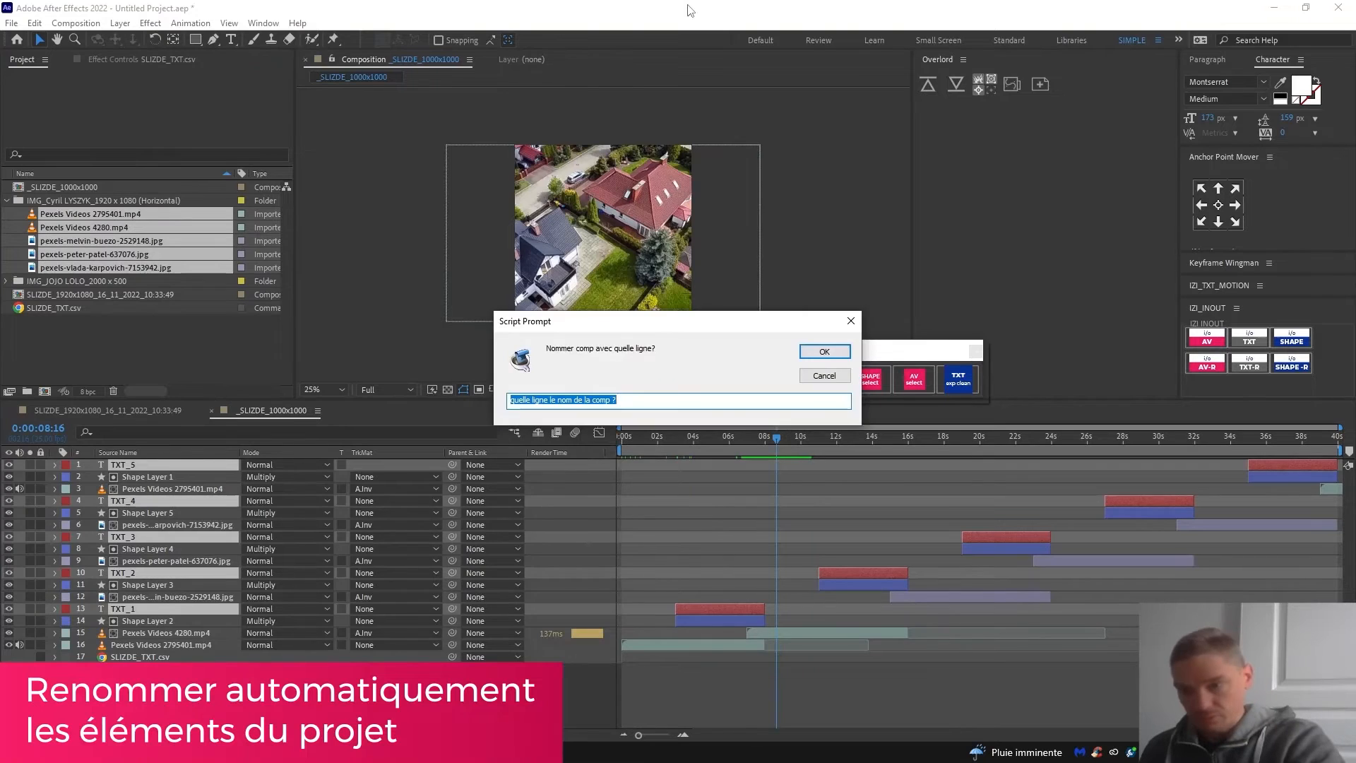
text(0)
key(Return)
text(0)
key(Return)
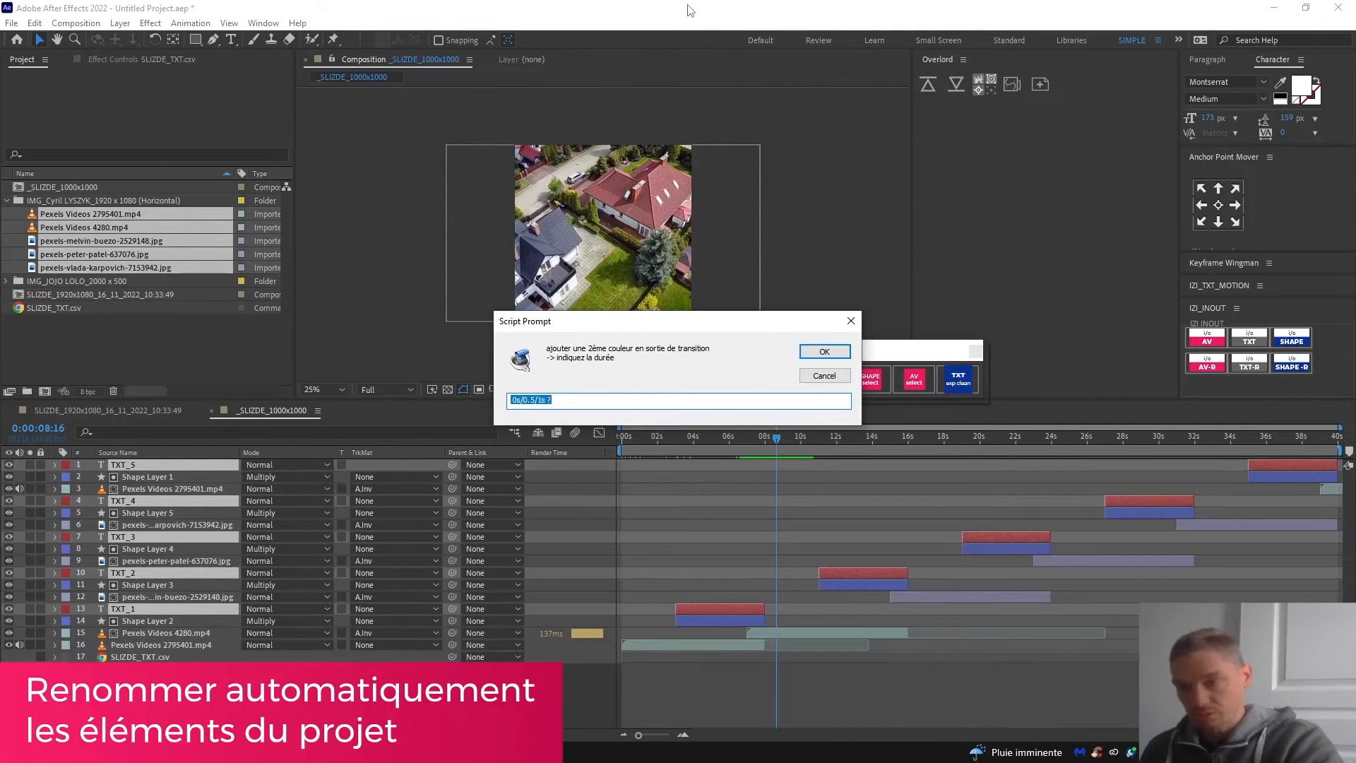
text(0)
key(Return)
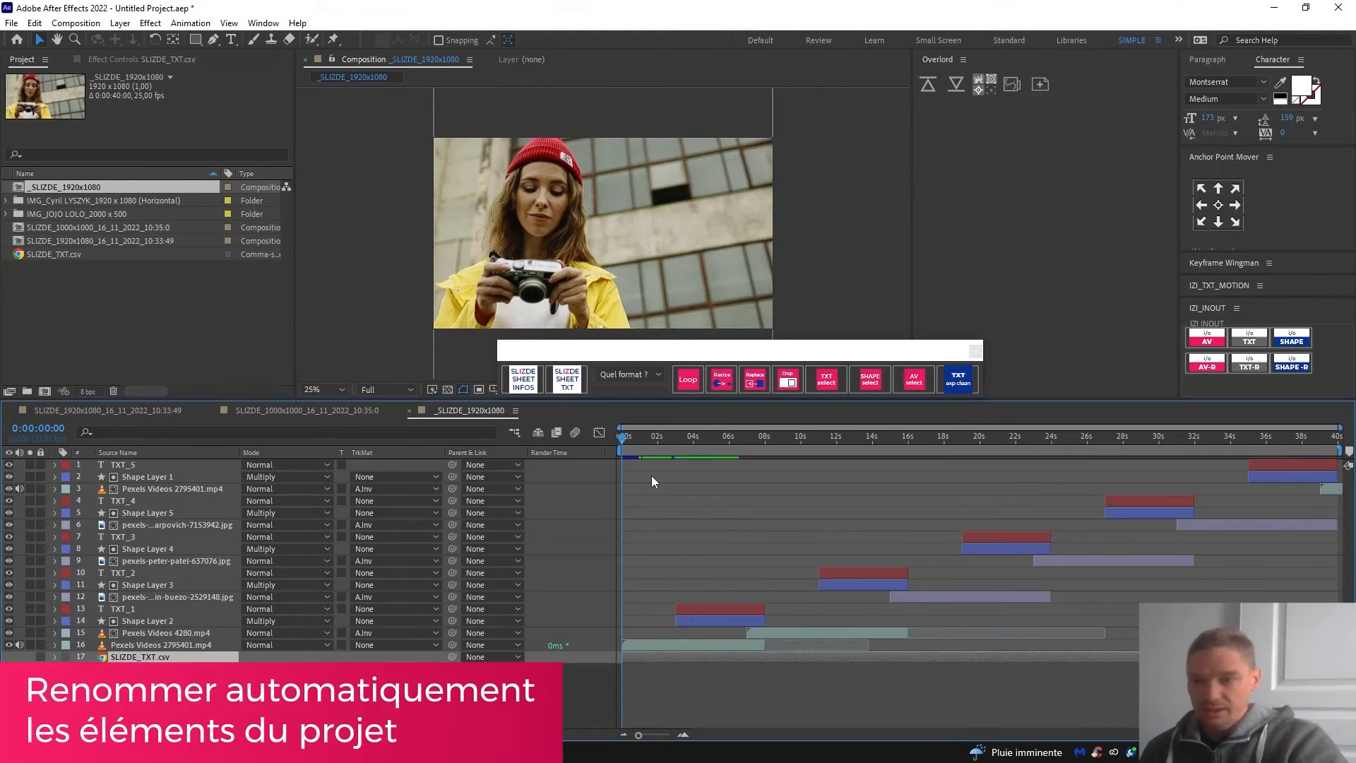
Step: Check the TXT columns in the SLIZDE_script_TXT spreadsheet against the text layers of the new composition at about 4 seconds
click(699, 439)
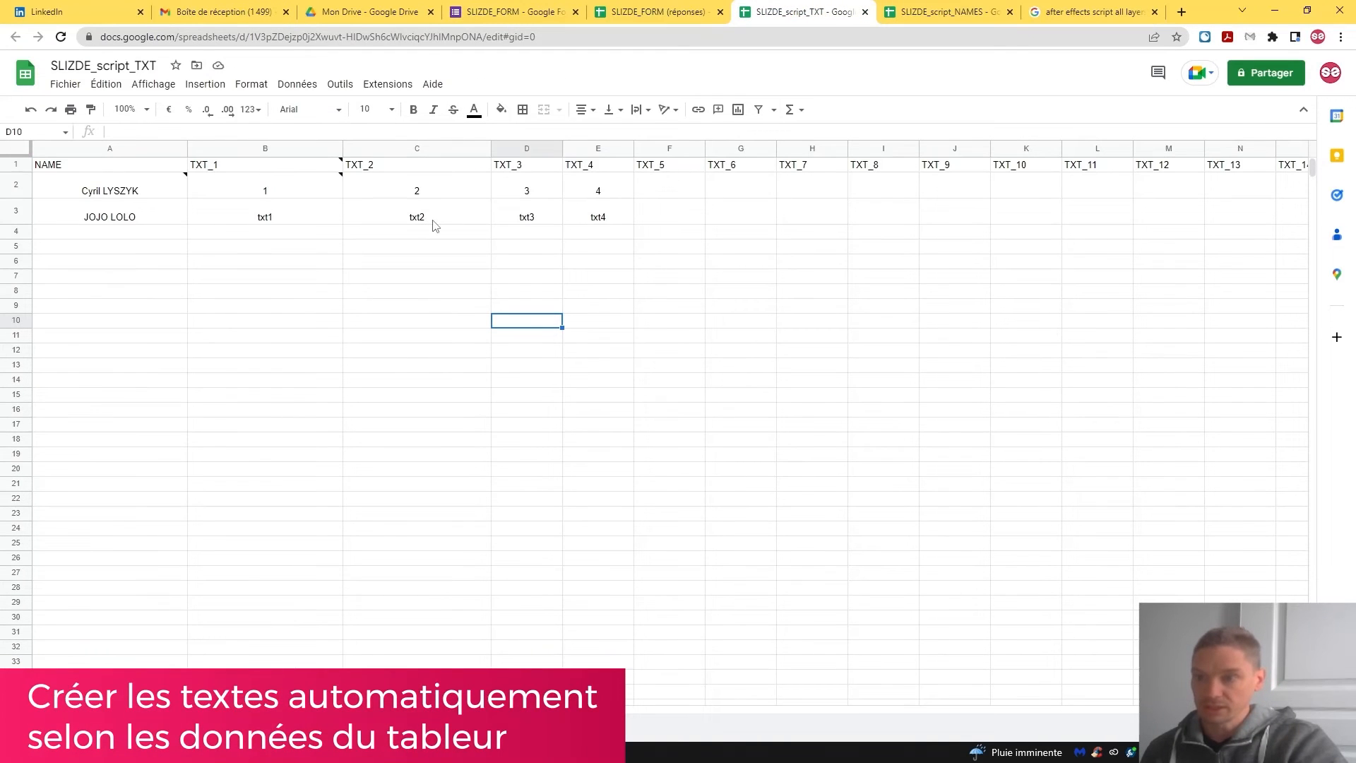
click(205, 644)
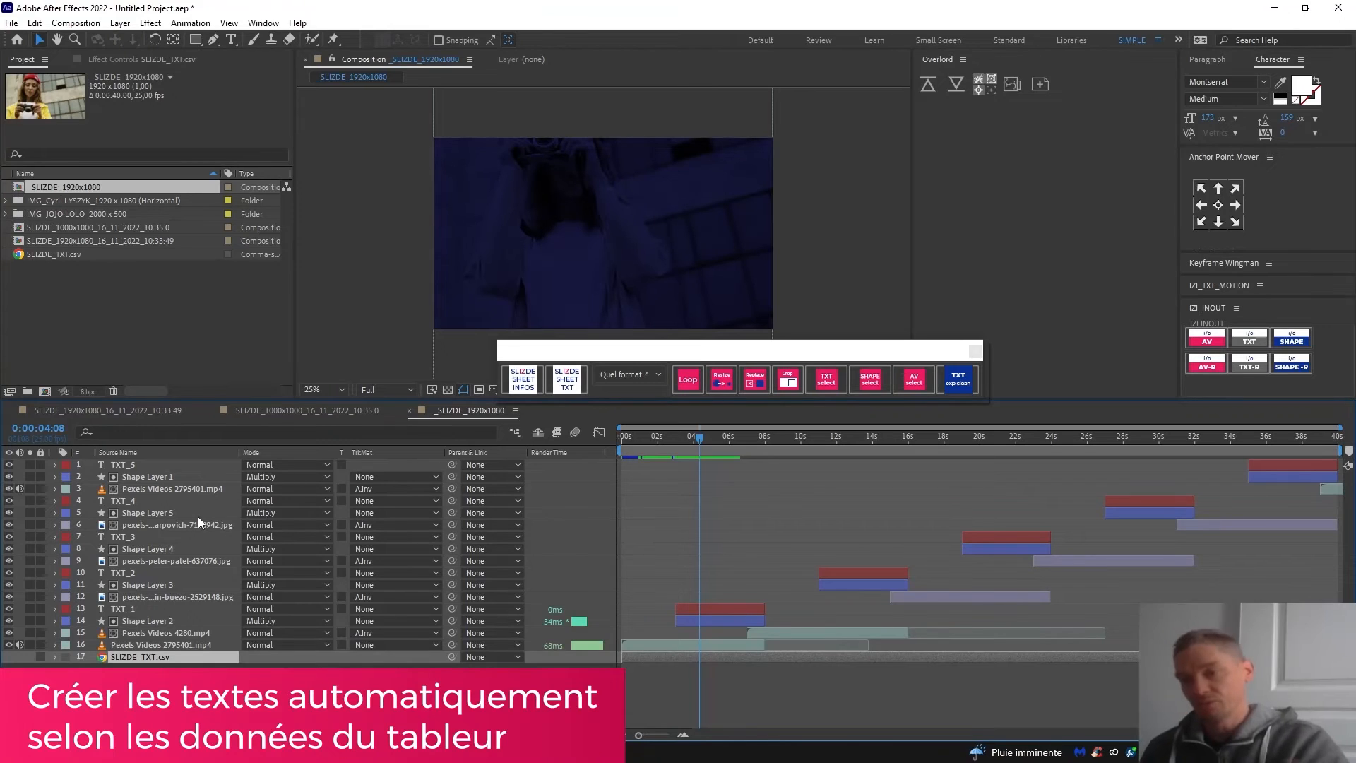
click(642, 701)
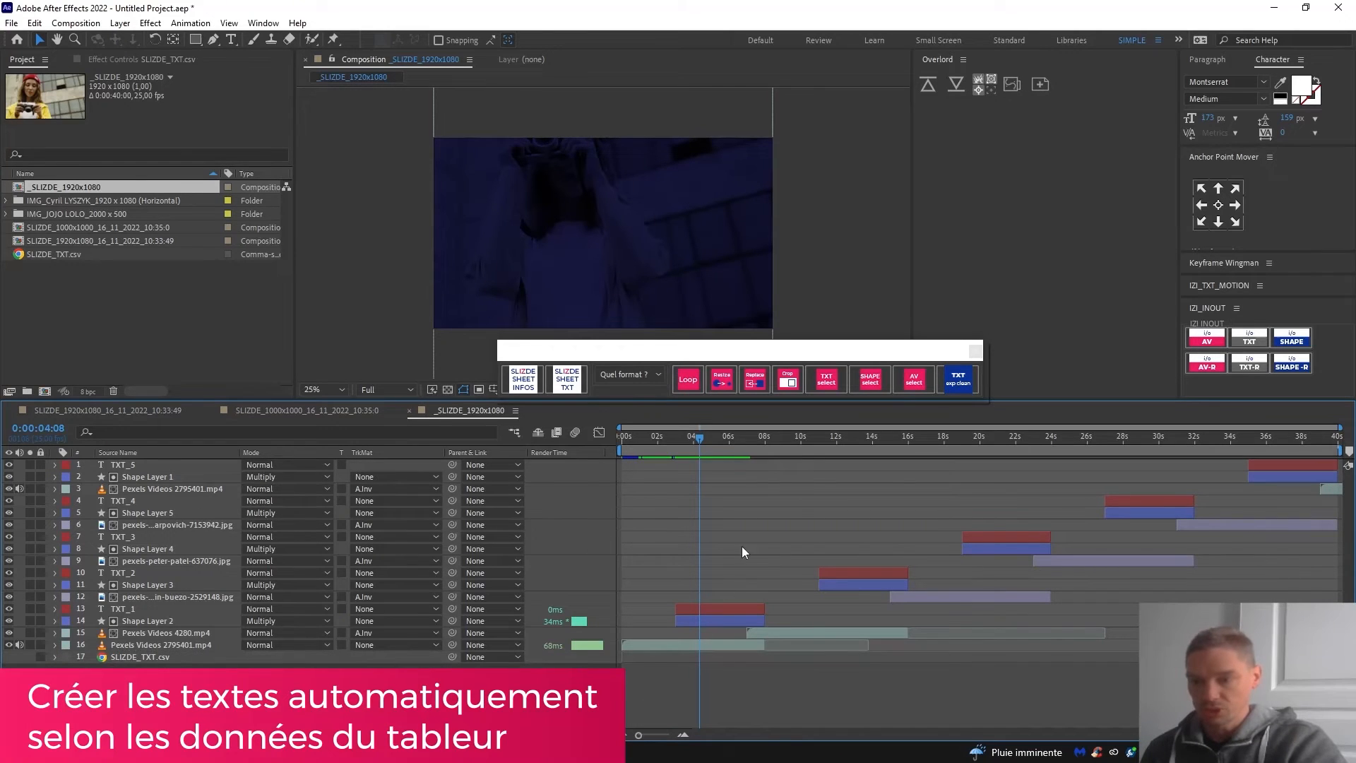
Step: Fill the new composition's text layers from the spreadsheet with SLIZDE SHEET TXT, using line 1 and the Arial font
click(564, 390)
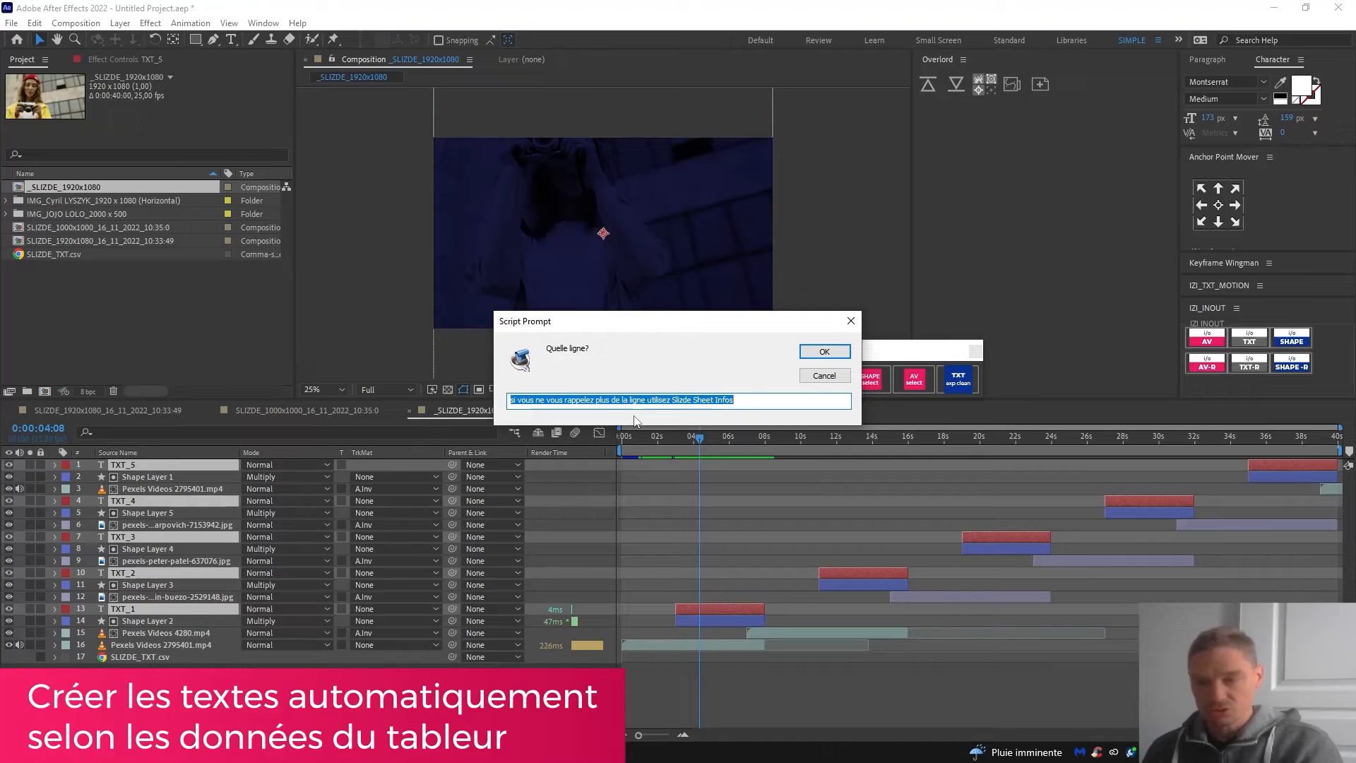
text(1)
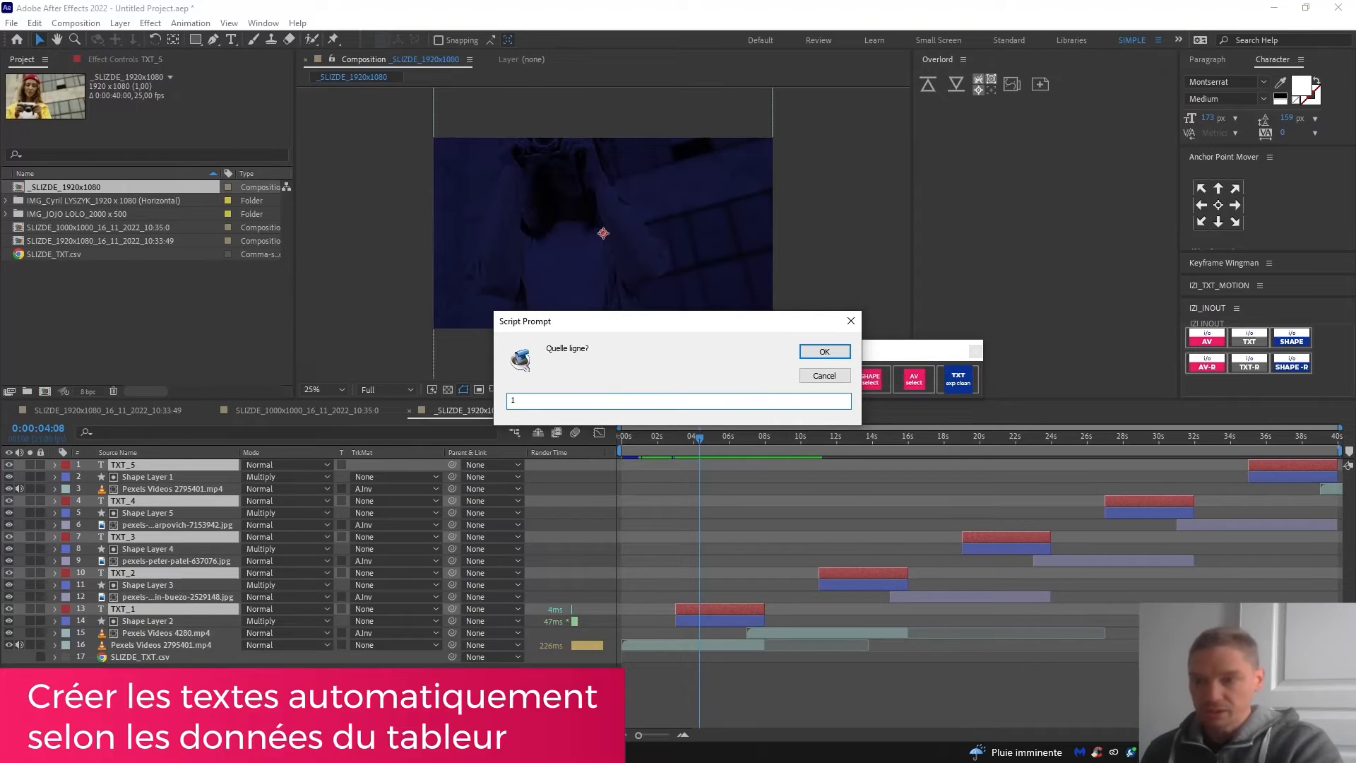
key(Return)
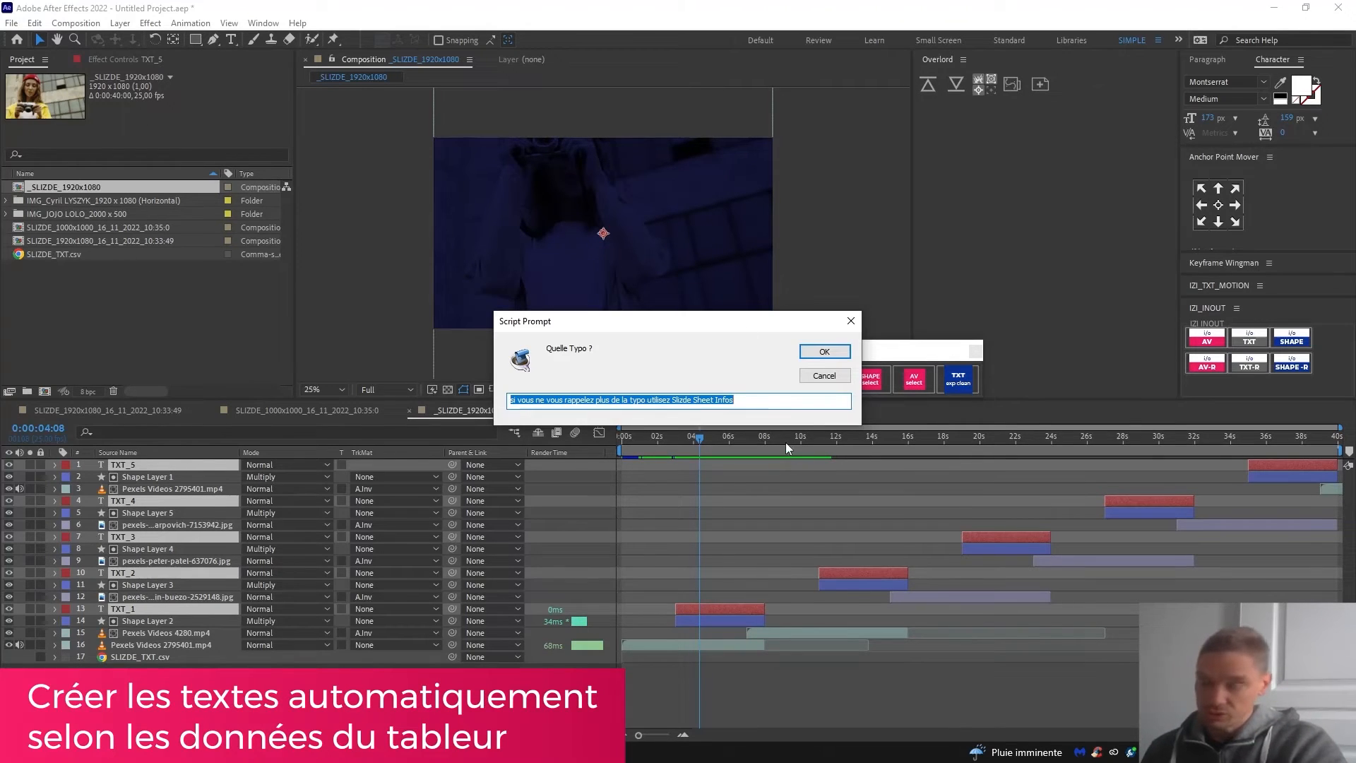
text(Arial)
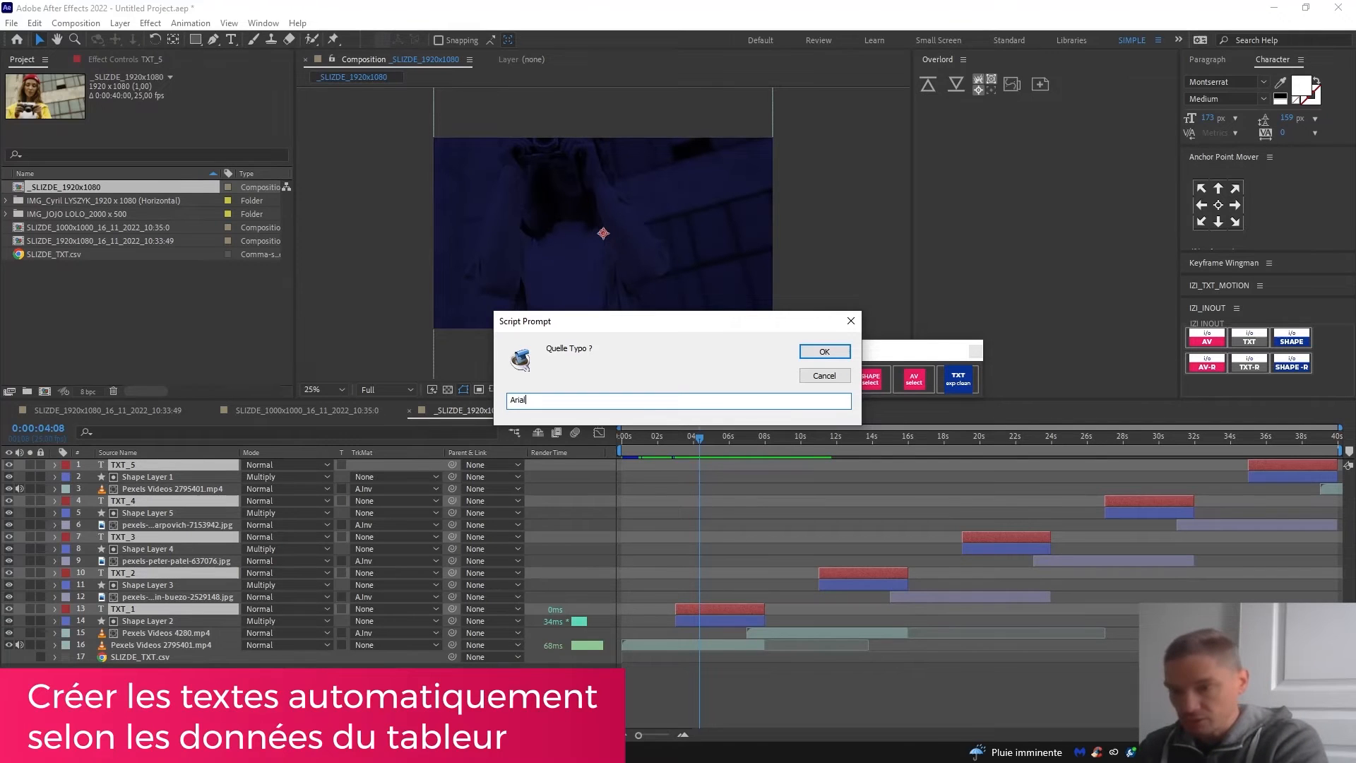
key(Return)
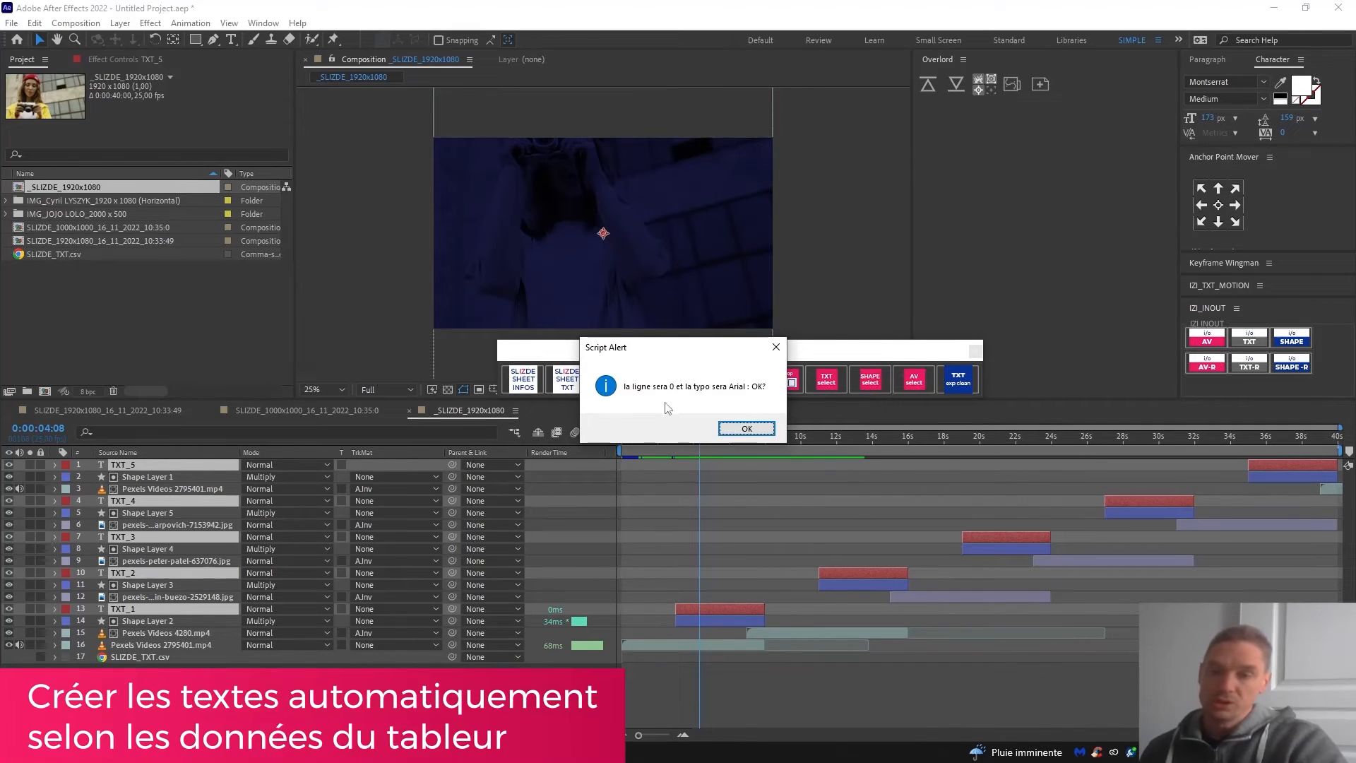
click(745, 429)
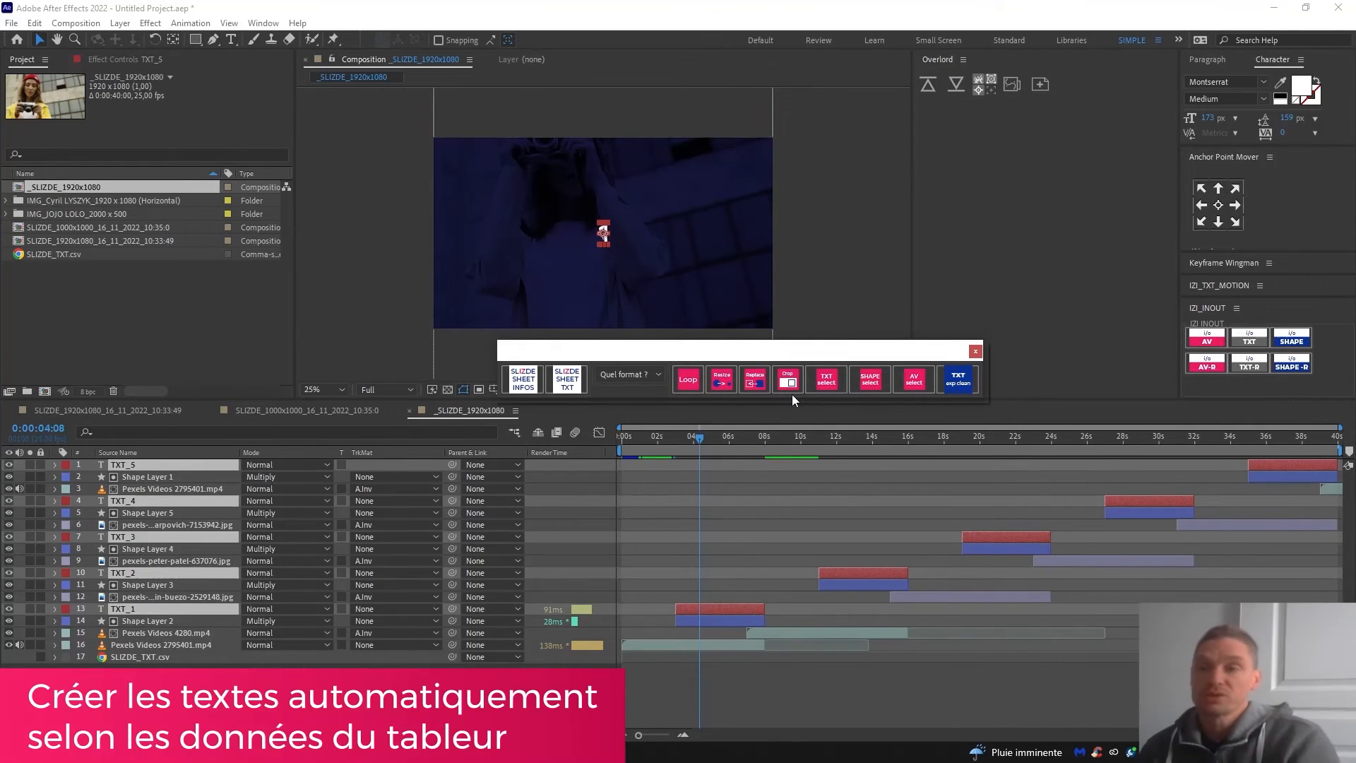
Step: Check the filled TXT_1 and TXT_2 layers against the first data row of the SLIZDE_script_TXT spreadsheet
click(715, 668)
click(715, 609)
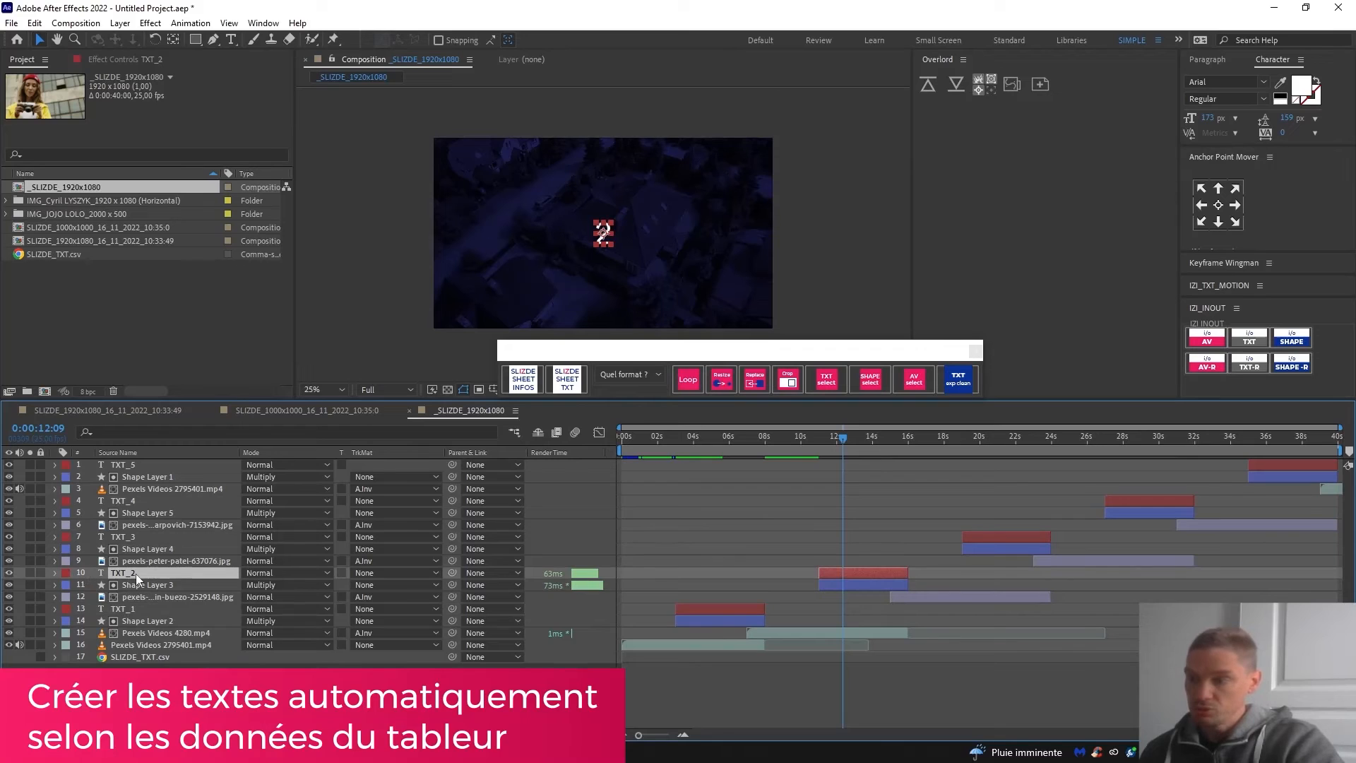
key(alt+Tab)
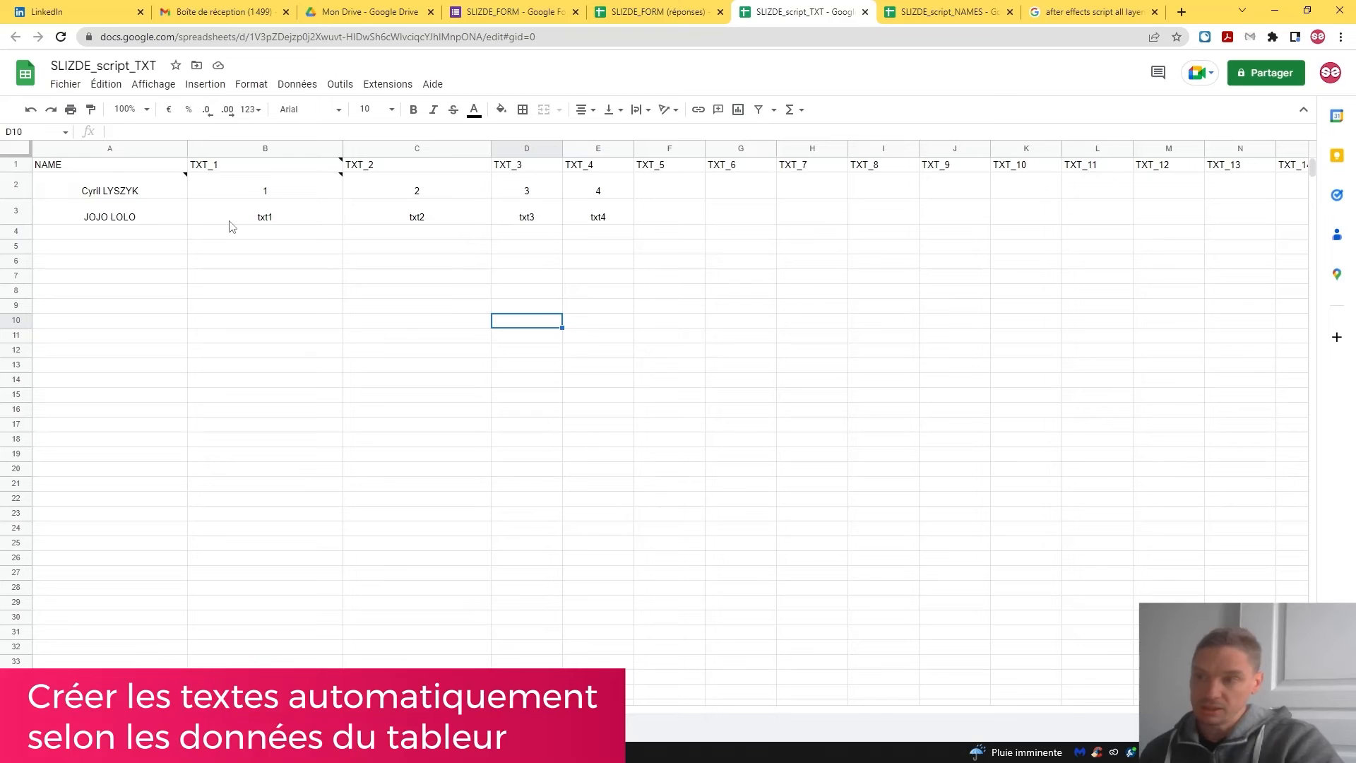
key(alt+Tab)
Step: Refill the text layers with the spreadsheet's txt1 to txt4 row, running SLIZDE SHEET TXT again at about 4 seconds
drag(1141, 448, 698, 477)
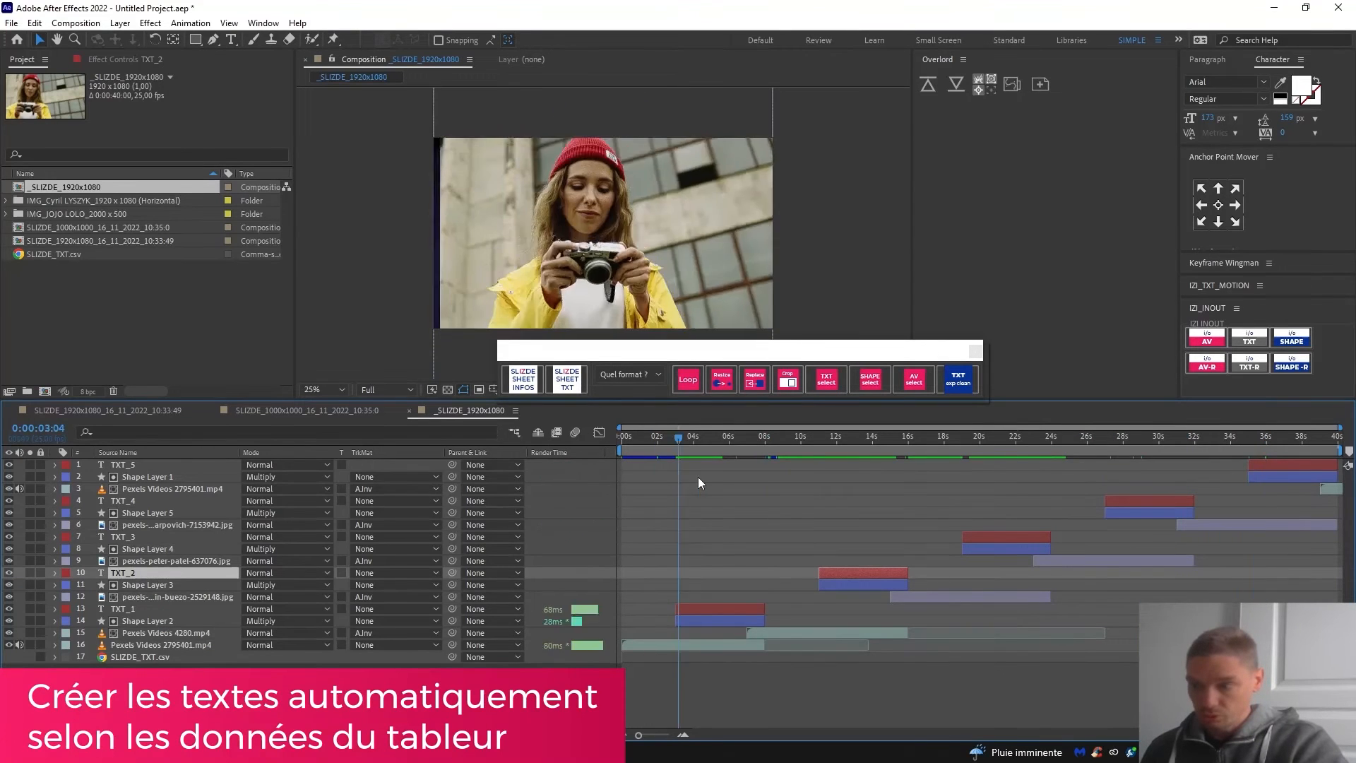
click(567, 379)
key(Return)
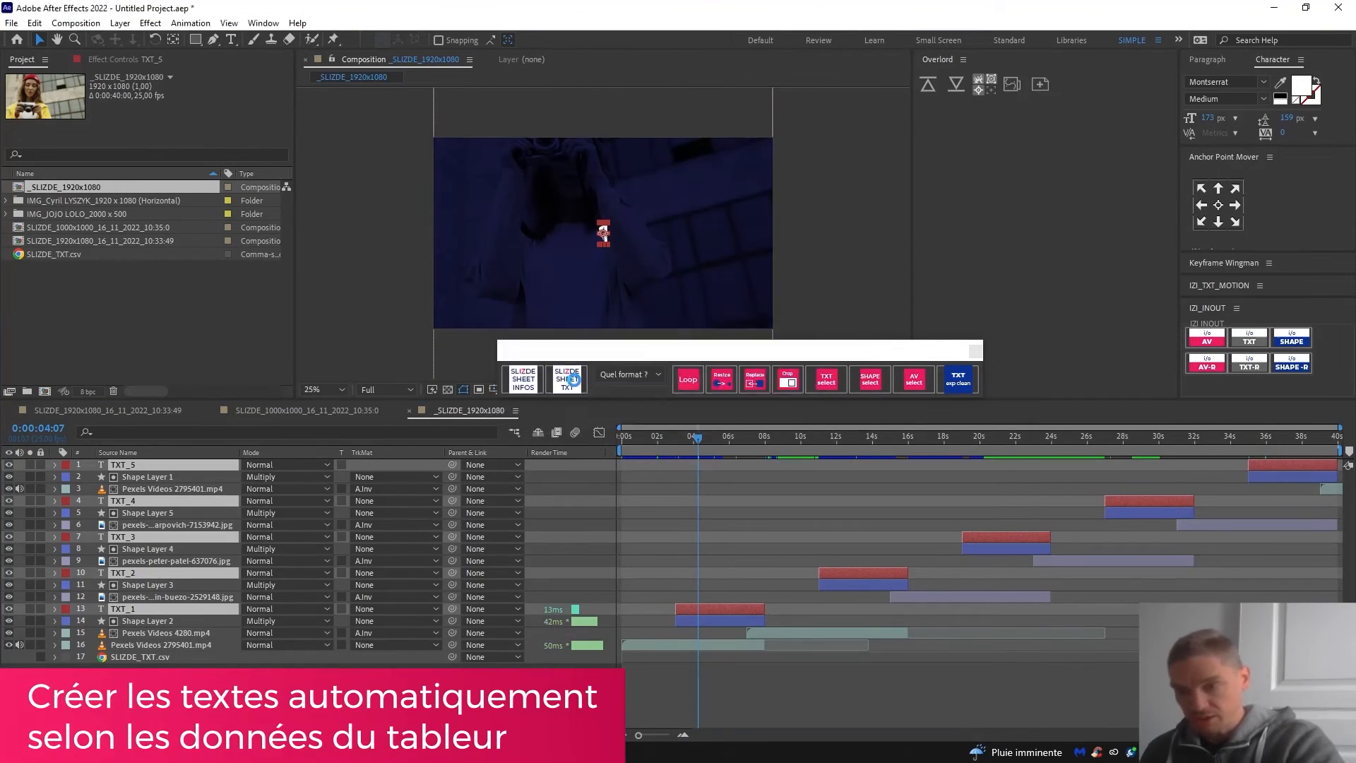
key(Return)
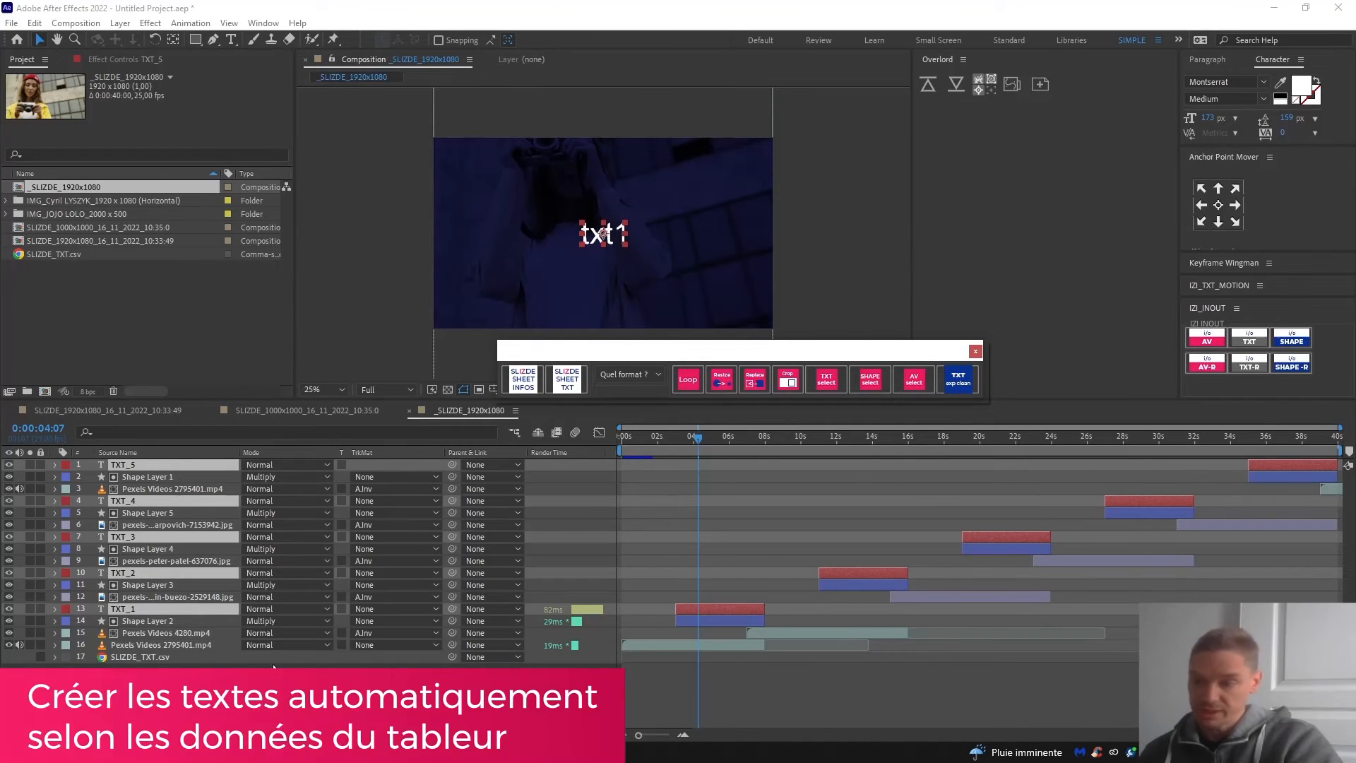
Step: Compare the refilled text layers with the second data row in the SLIZDE_script_TXT spreadsheet and return to After Effects
click(197, 751)
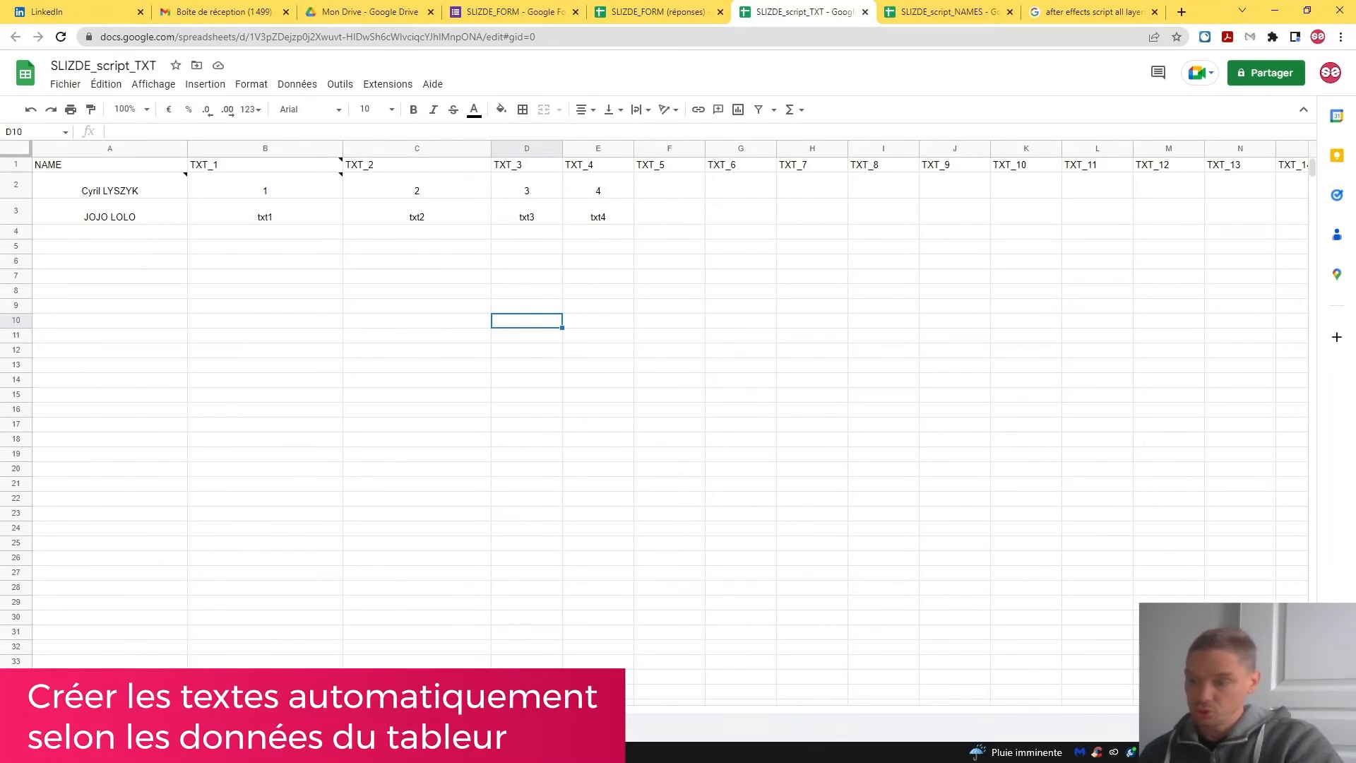
click(144, 751)
click(400, 685)
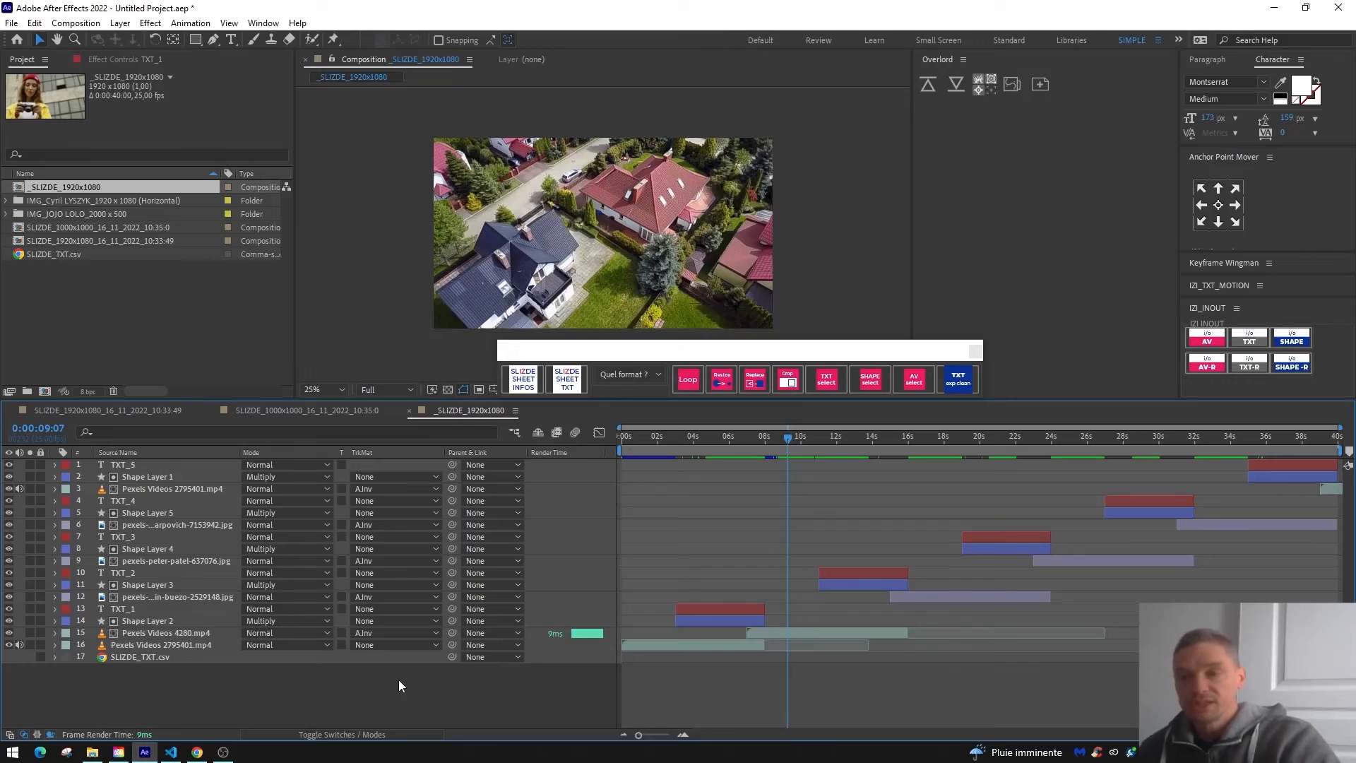
drag(553, 351, 532, 347)
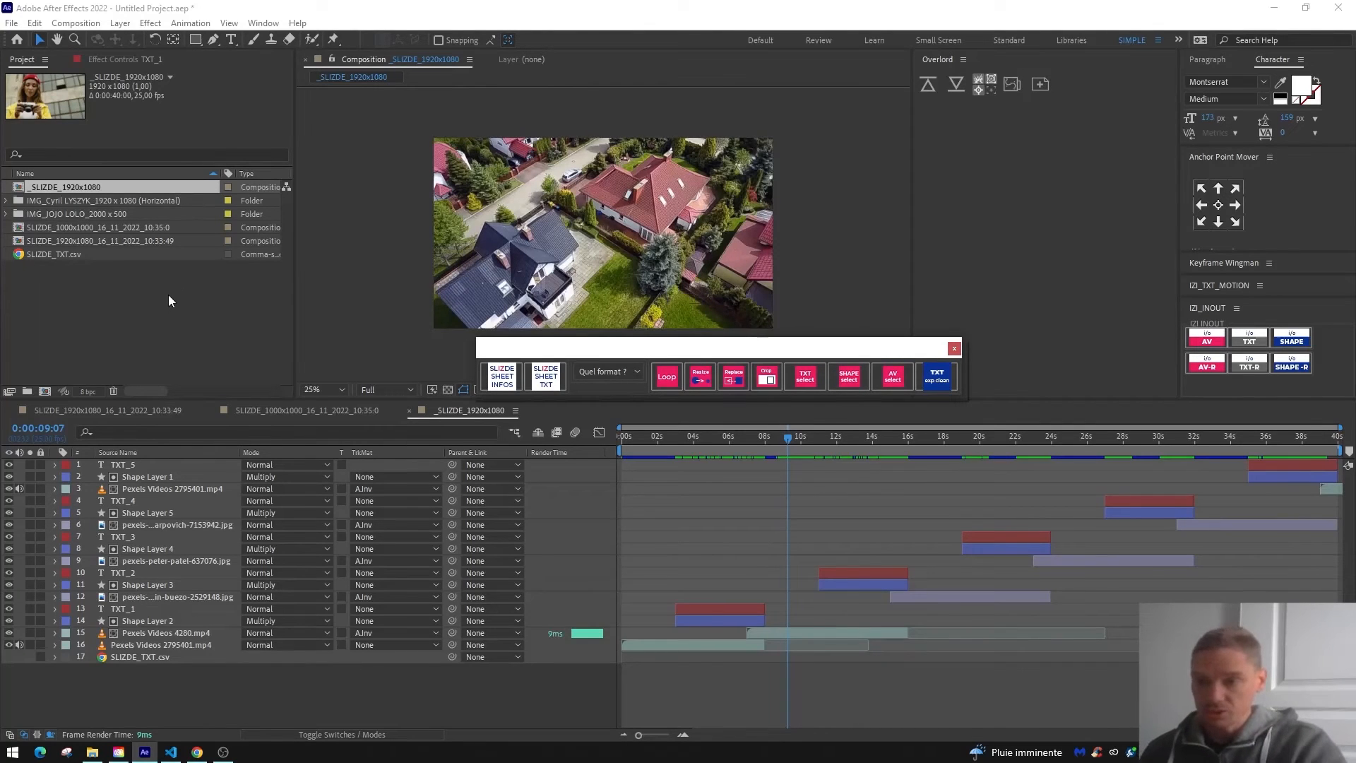
drag(563, 358, 578, 404)
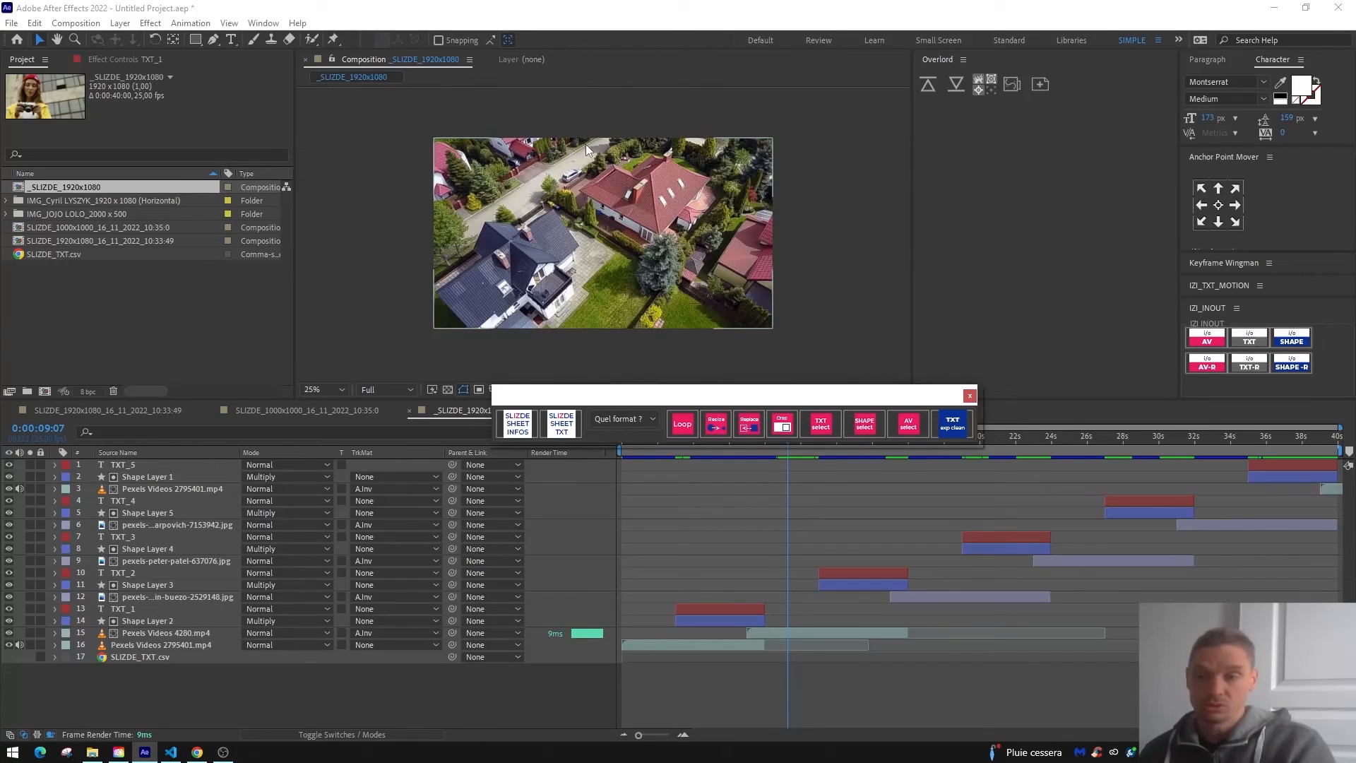
drag(592, 400, 572, 312)
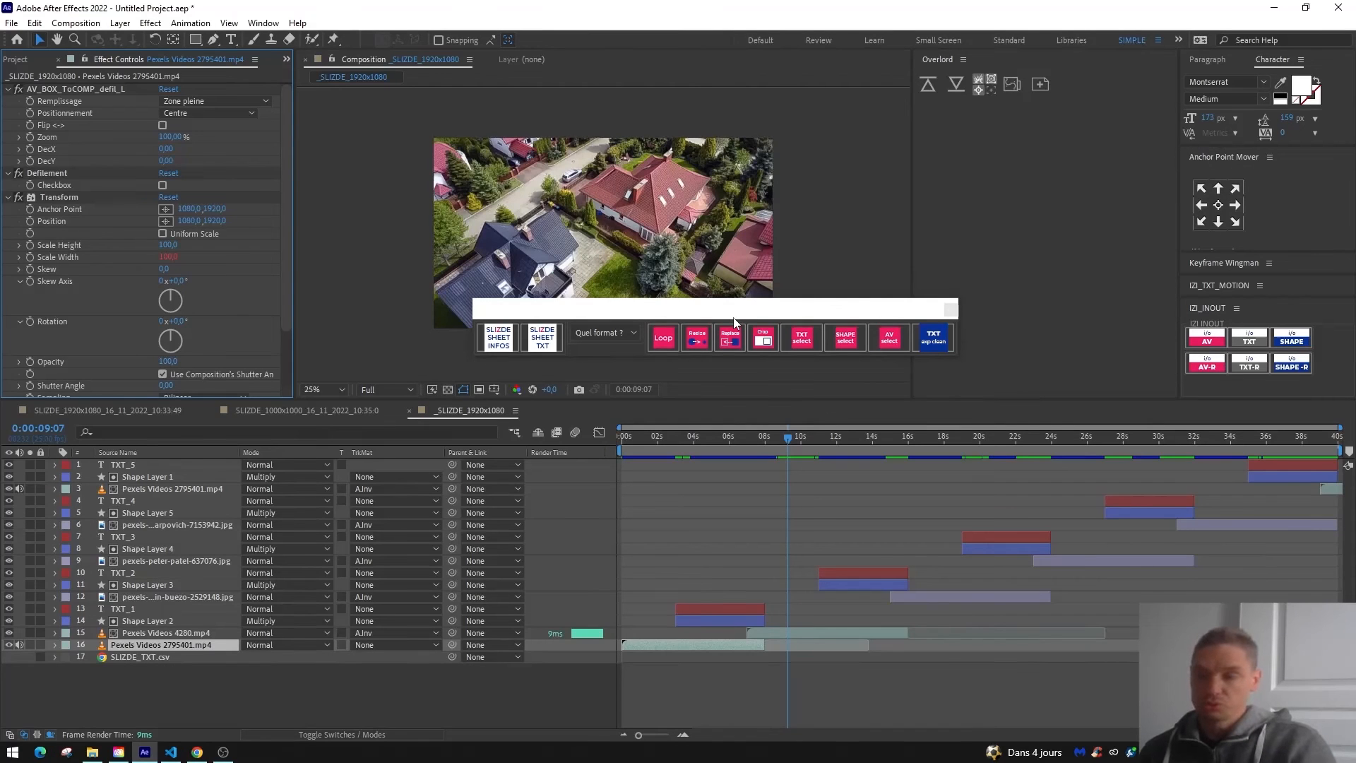
Step: Review the LOOP function and its neighbouring functions in SLIZDE_SHEET.jsx in Visual Studio Code, returning to After Effects
click(174, 753)
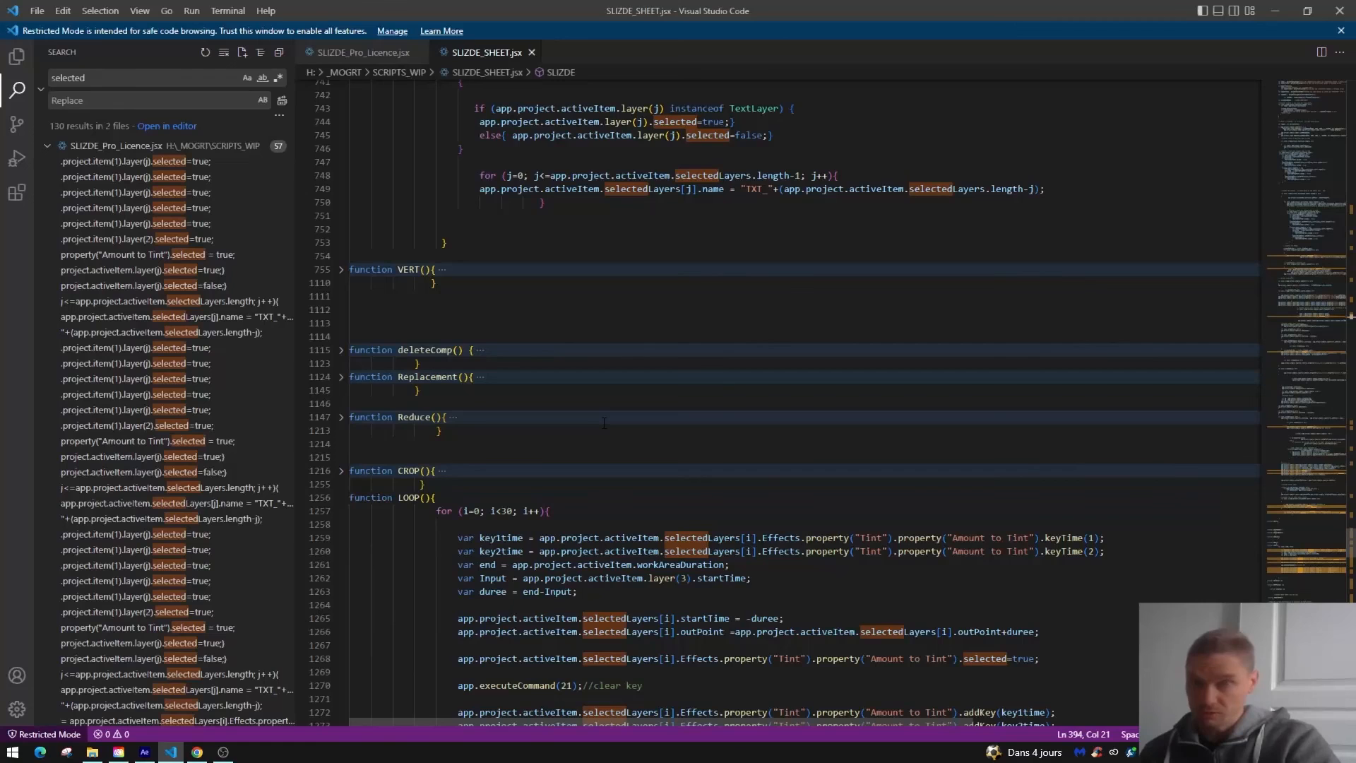
scroll(602, 422, down, 4)
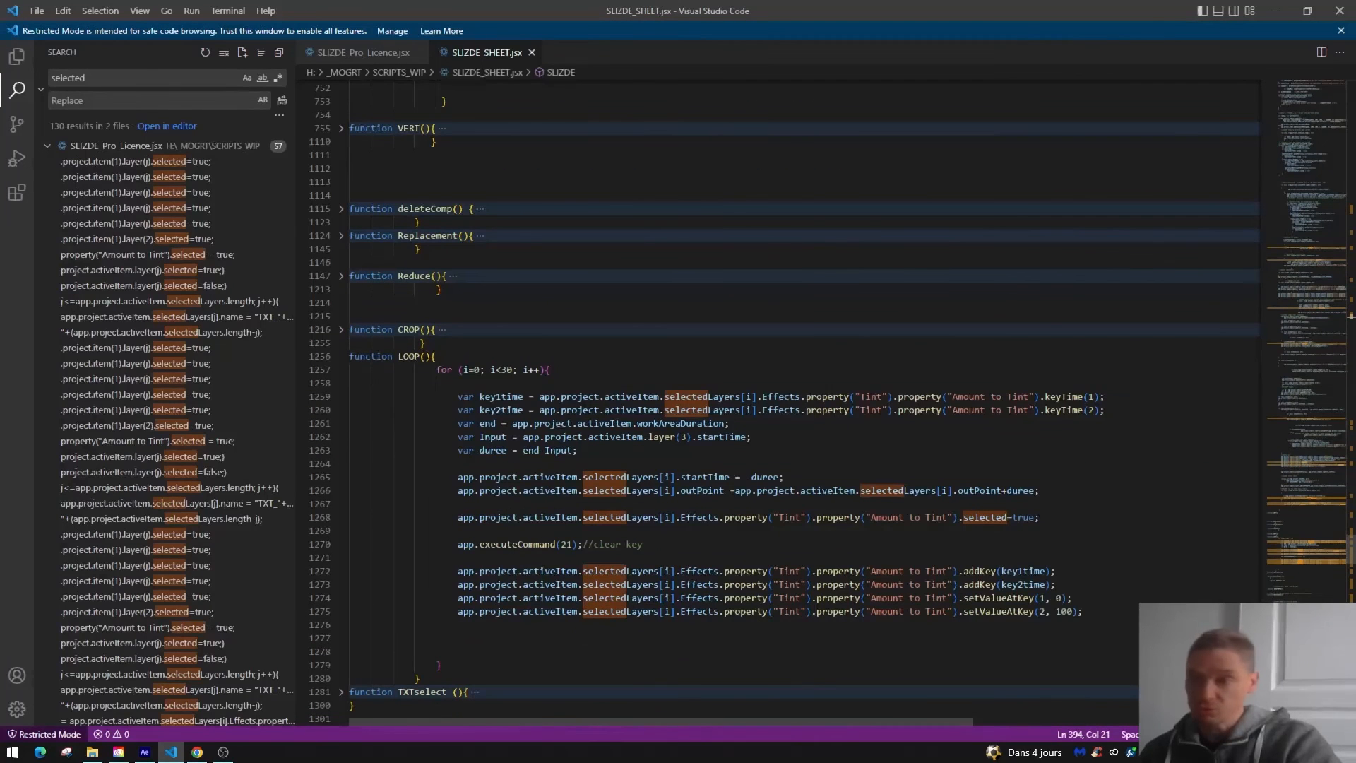
scroll(565, 569, up, 3)
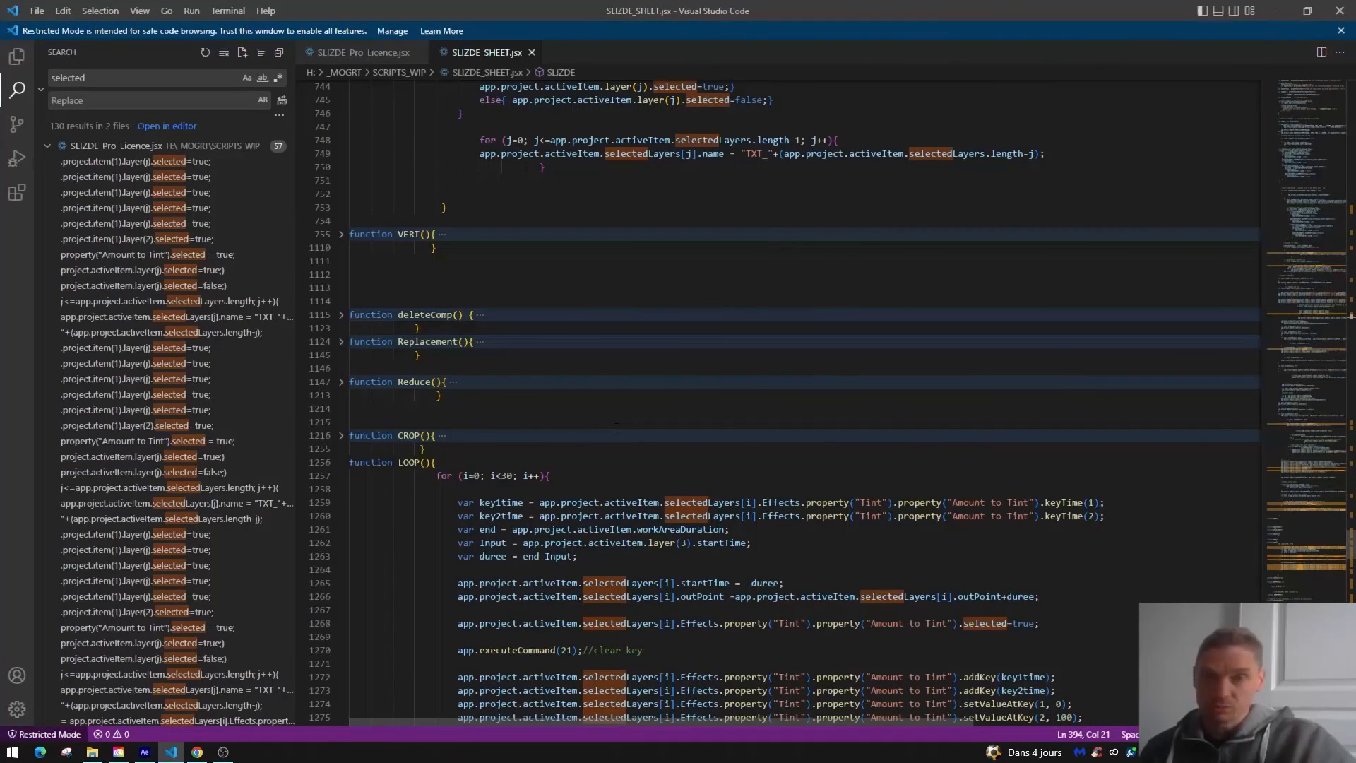
key(alt+Tab)
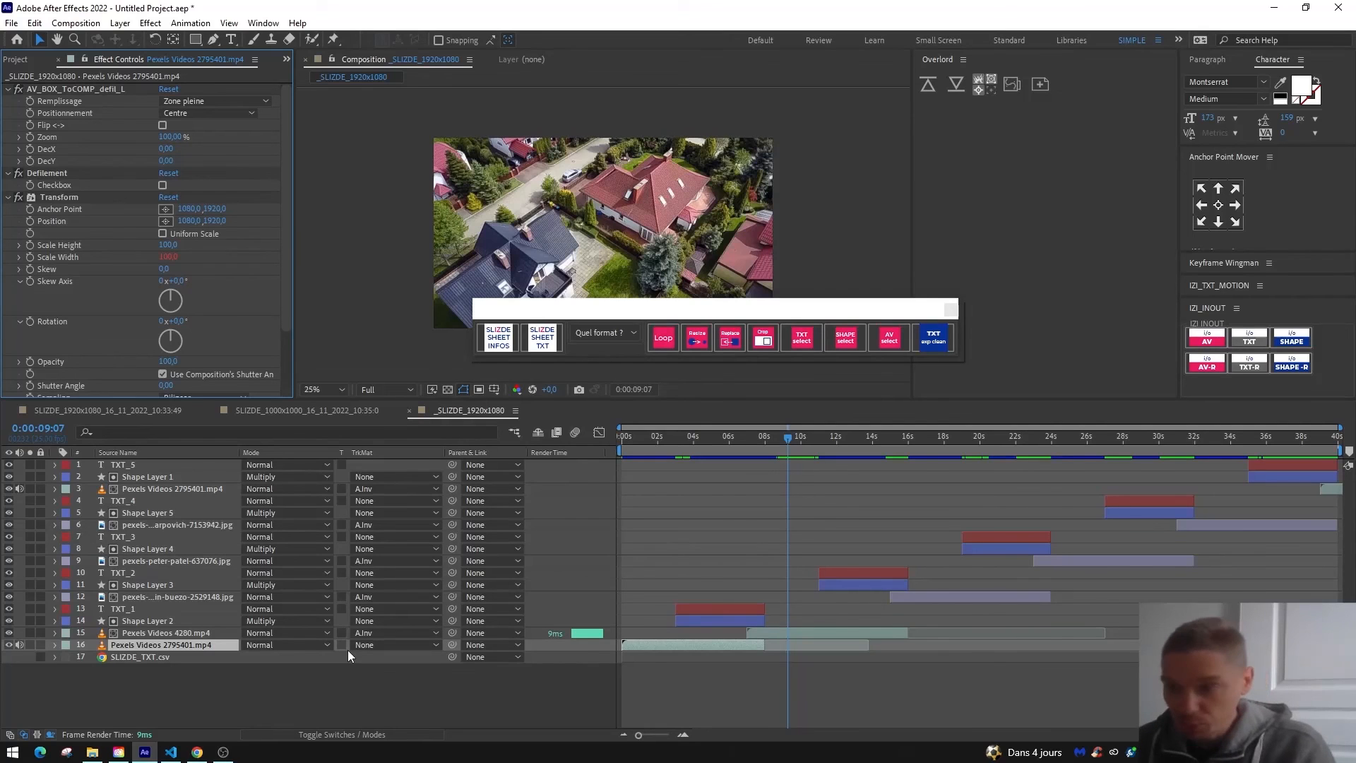